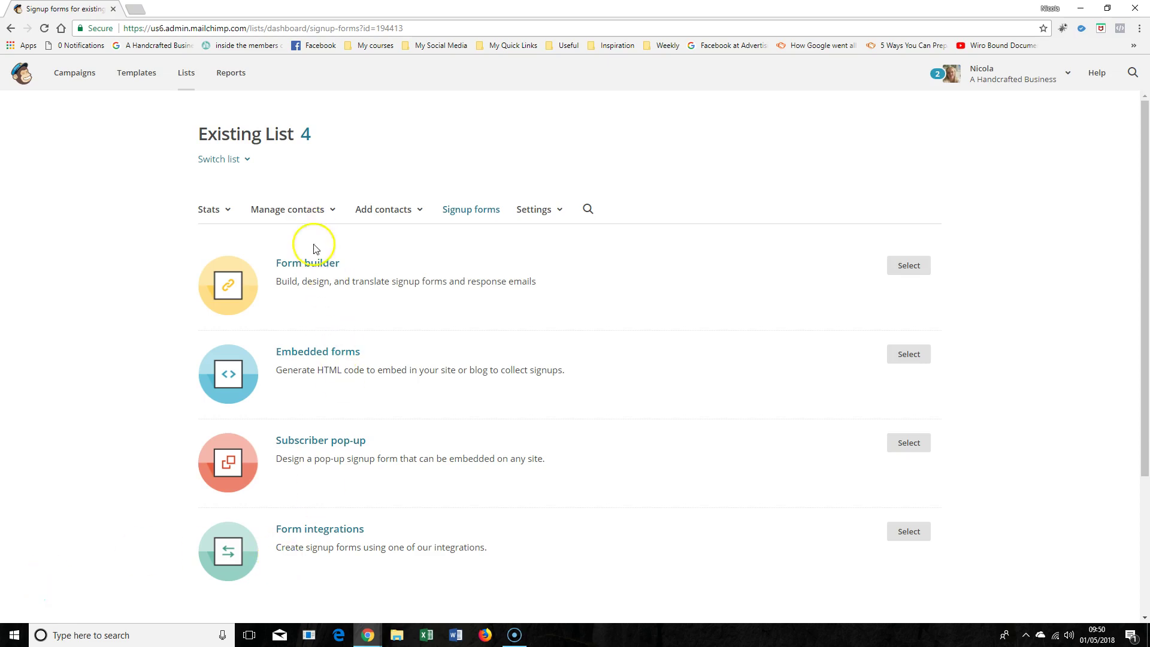
- Open the Form builder from Existing List 4's Signup forms page
click(315, 264)
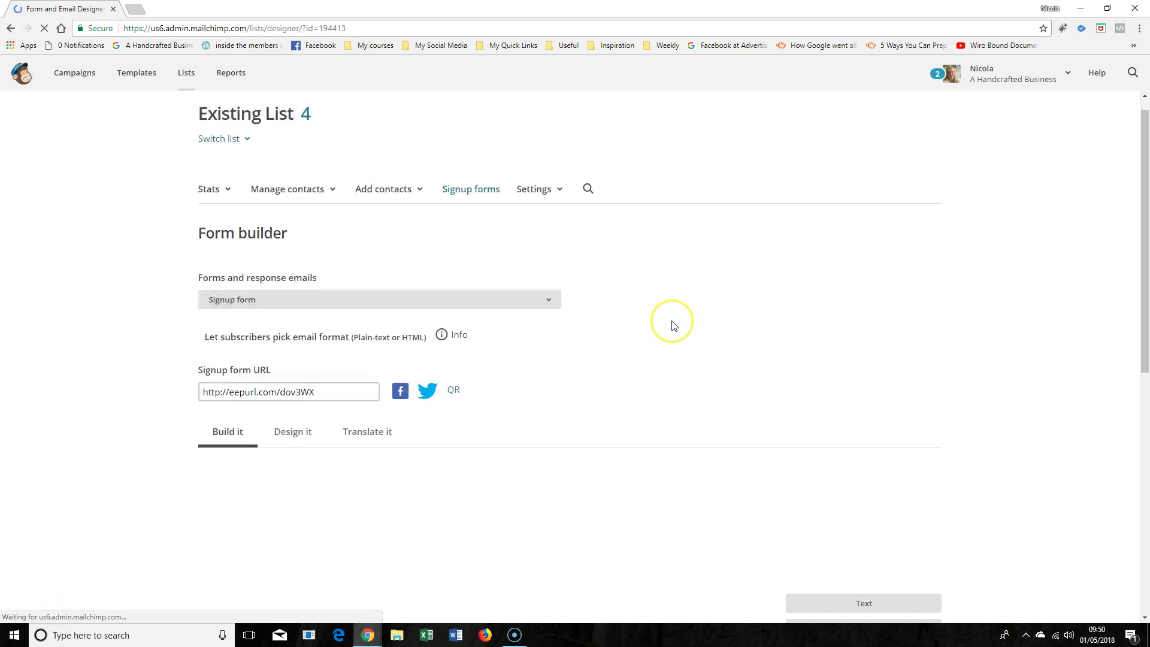
- Set the Address field's visibility to Visible on the signup form
scroll(672, 323, down, 4)
scroll(689, 317, down, 5)
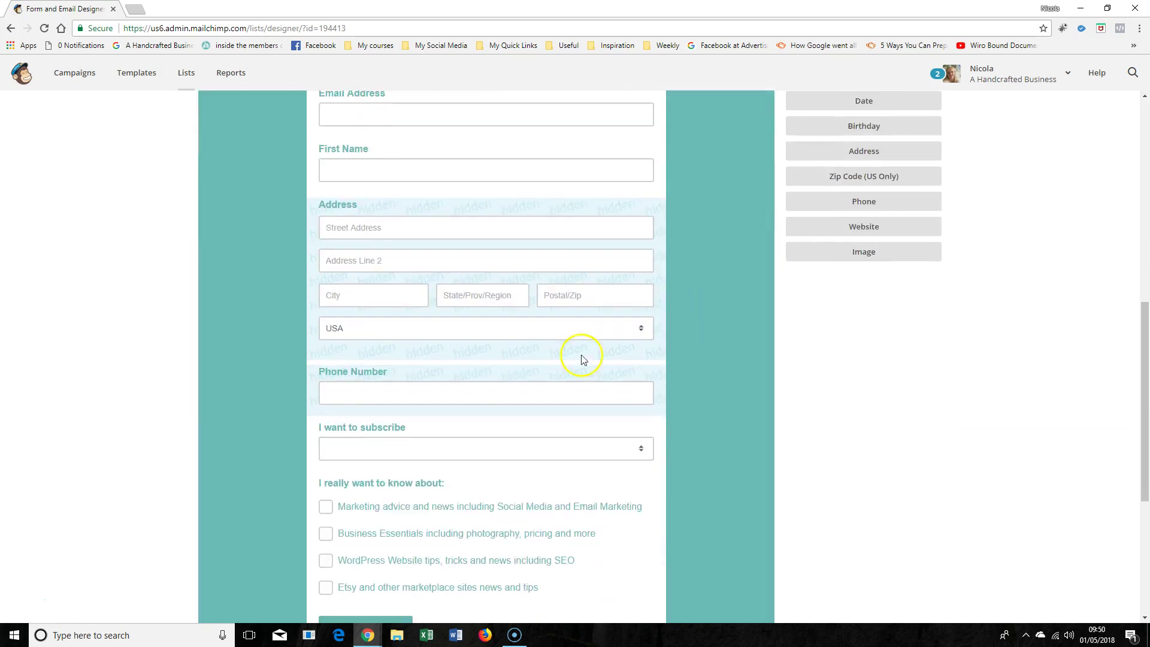
scroll(684, 383, down, 3)
scroll(659, 348, up, 5)
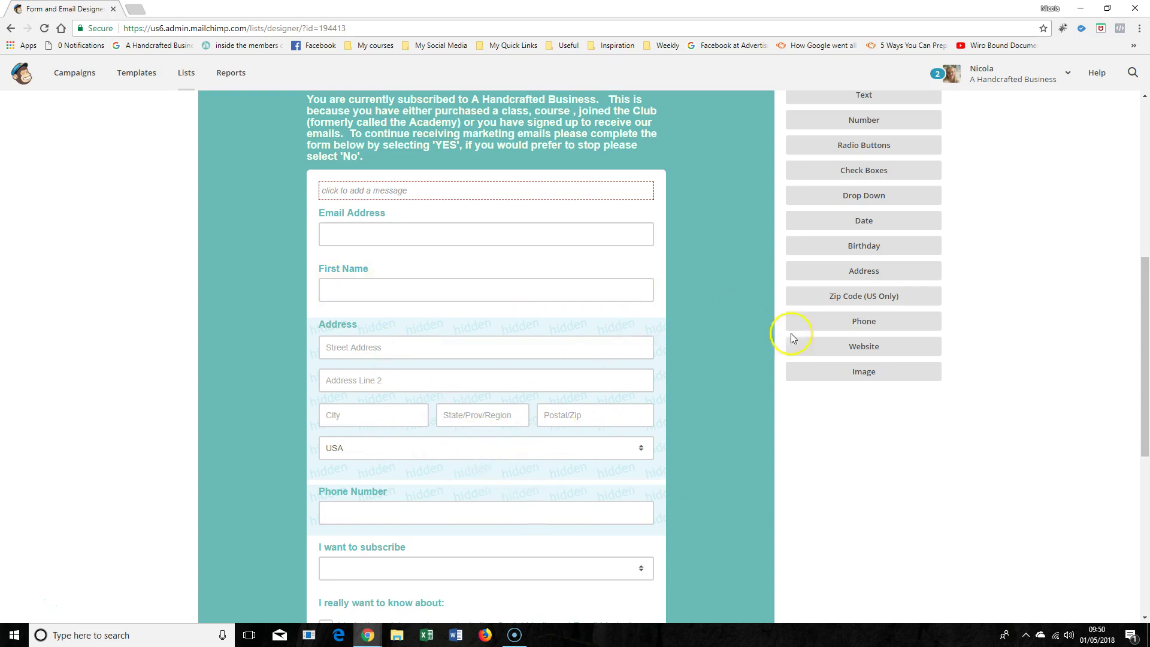
scroll(742, 314, down, 4)
click(653, 229)
click(792, 322)
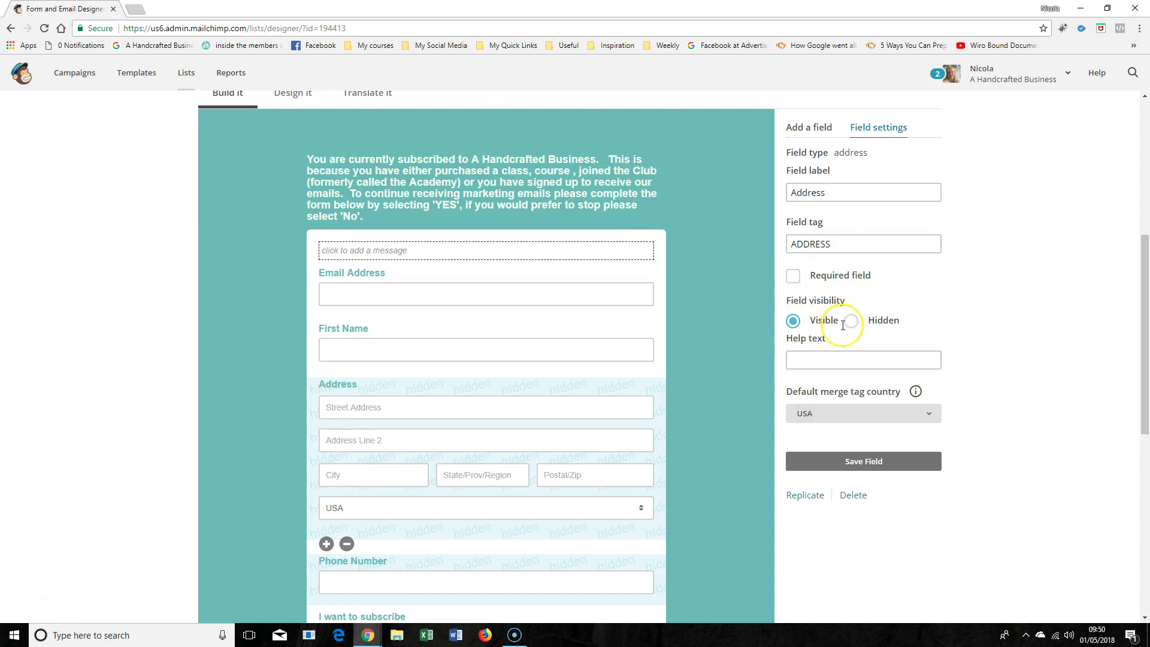
- Select the Signup form URL text in the form builder
scroll(509, 276, up, 5)
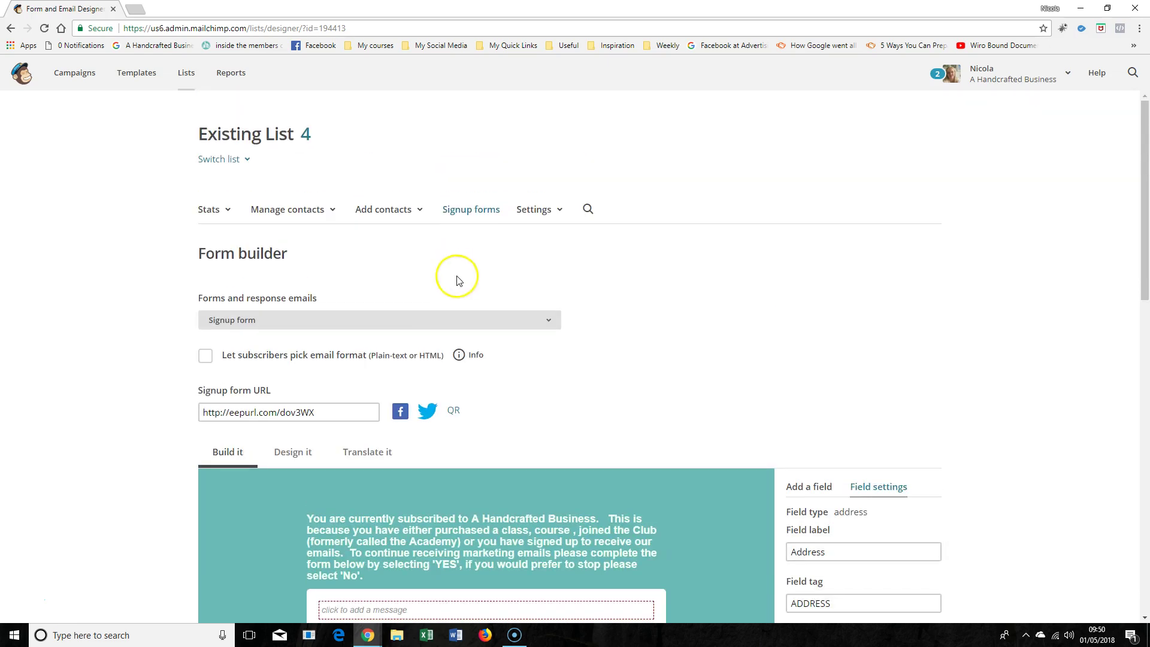
click(337, 415)
drag(337, 416, 192, 421)
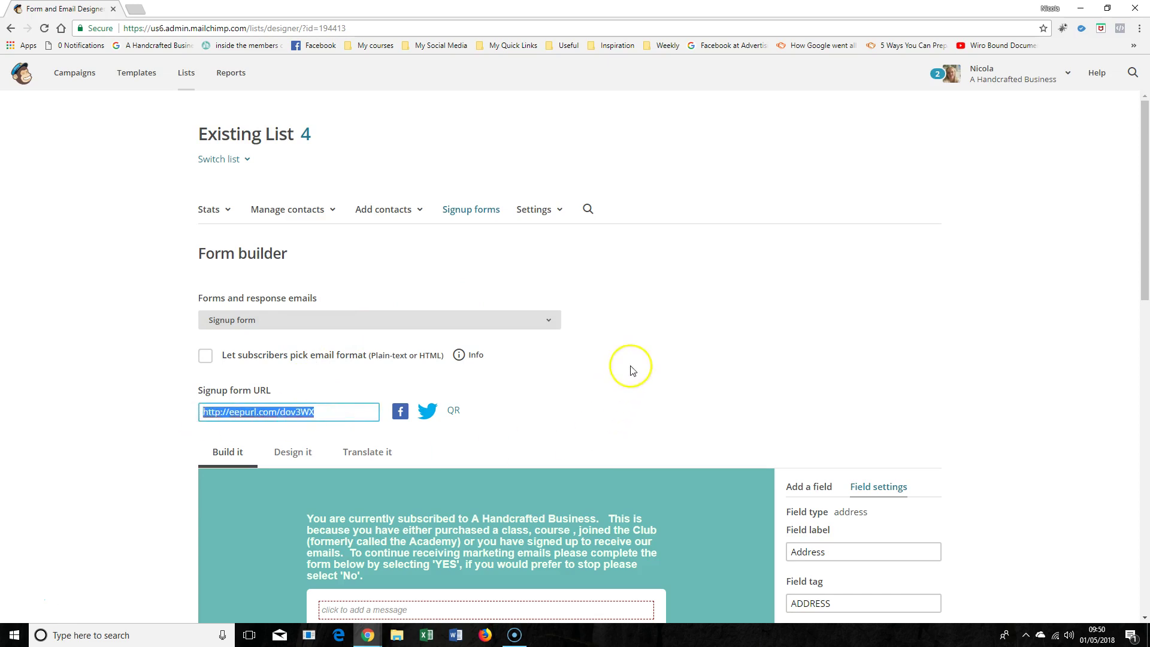
scroll(630, 367, down, 6)
scroll(642, 360, down, 4)
scroll(642, 360, up, 5)
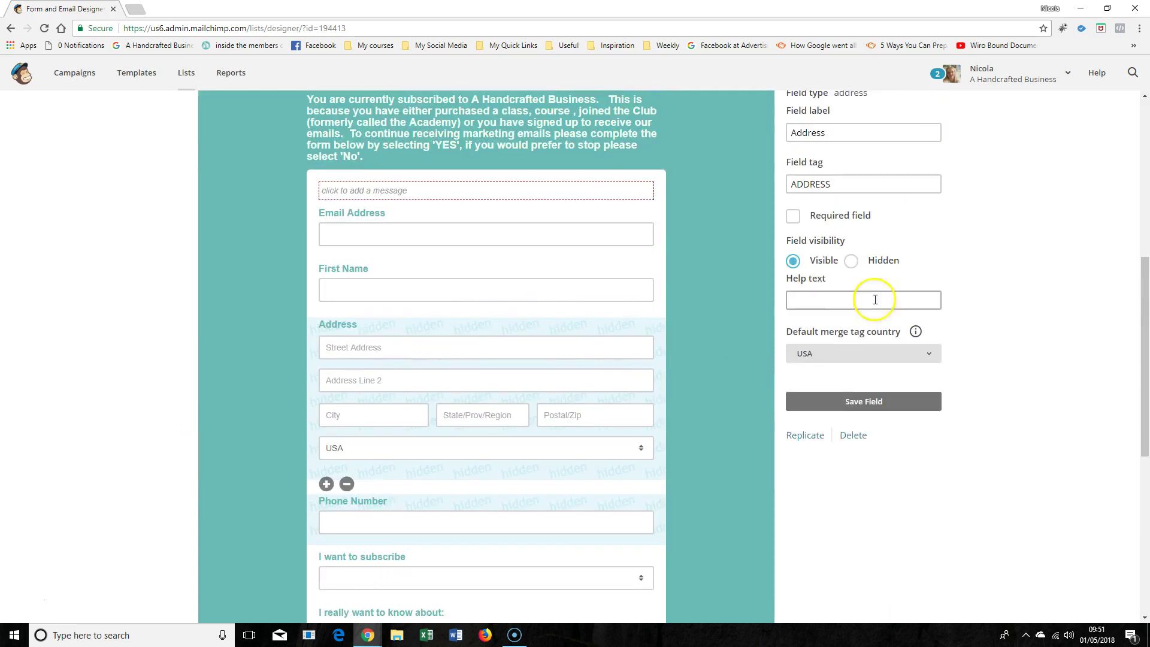
scroll(709, 470, down, 1)
scroll(572, 407, up, 5)
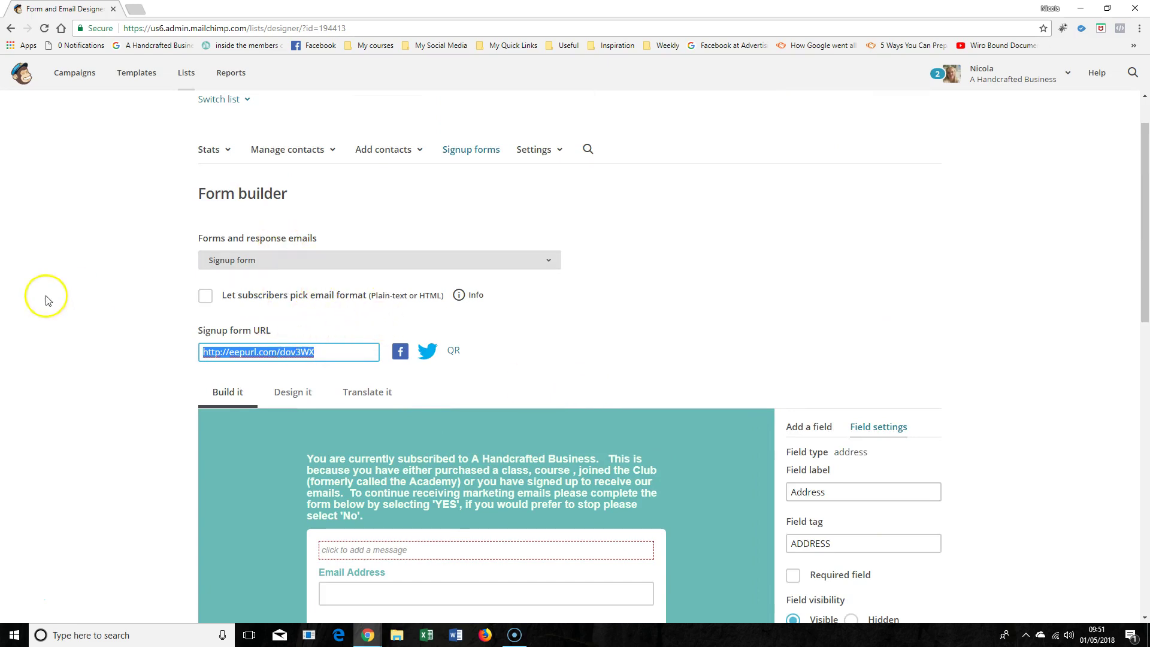
- Preview the Subscriber pop-up form, then close it back to the Signup forms overview
click(468, 151)
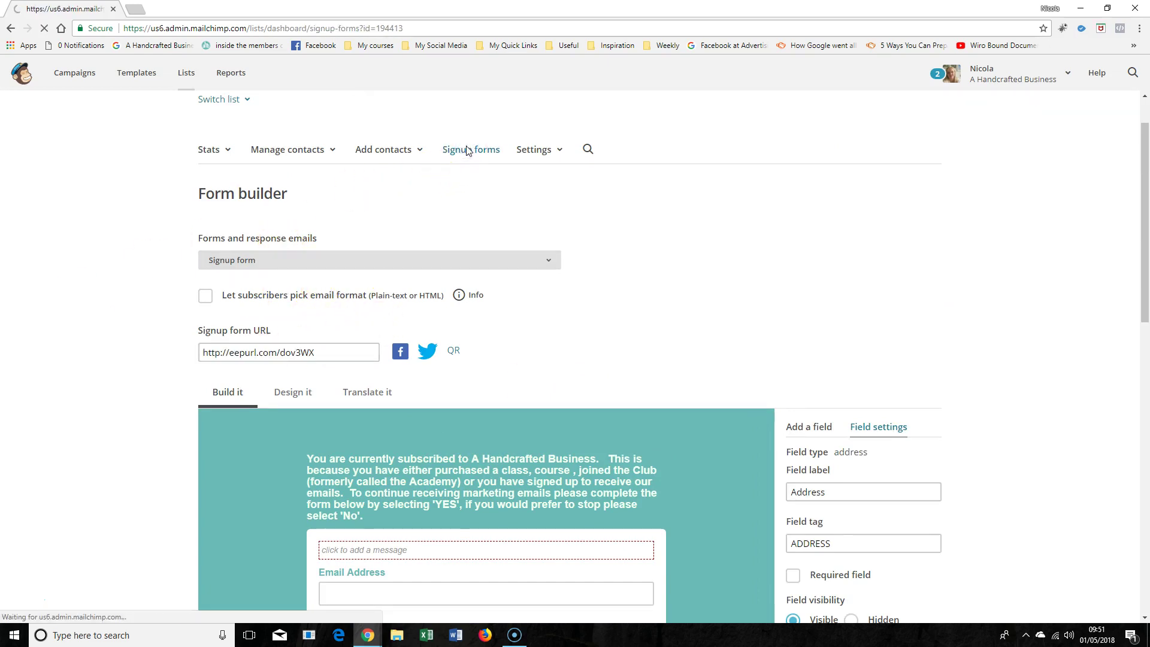
click(323, 441)
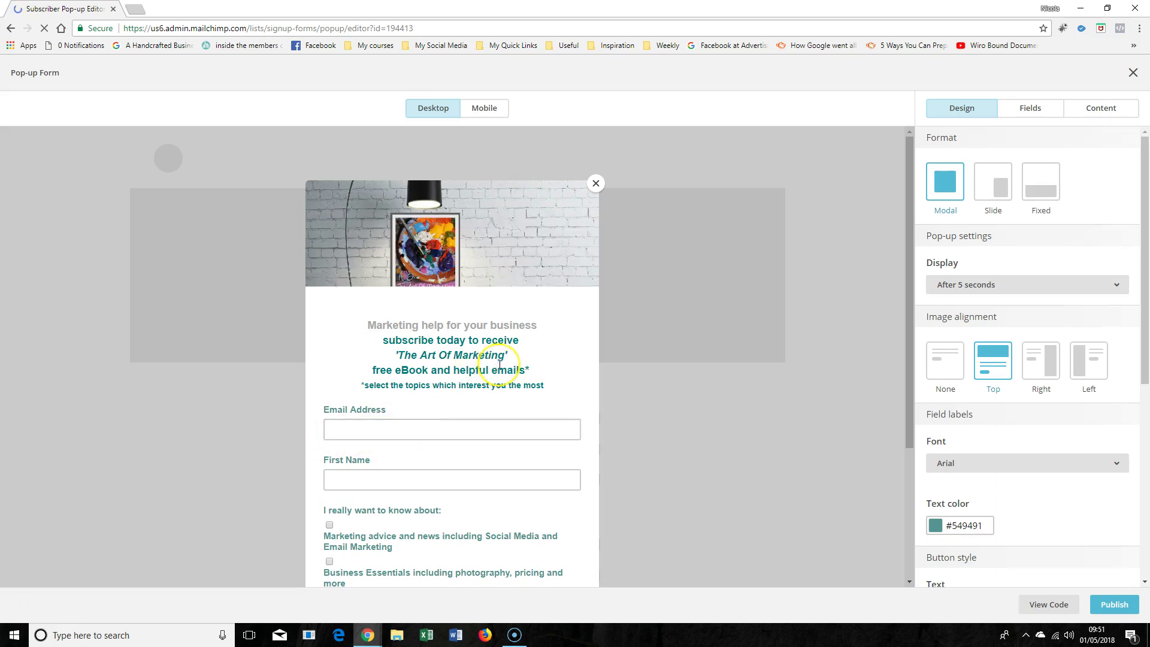
scroll(499, 364, down, 3)
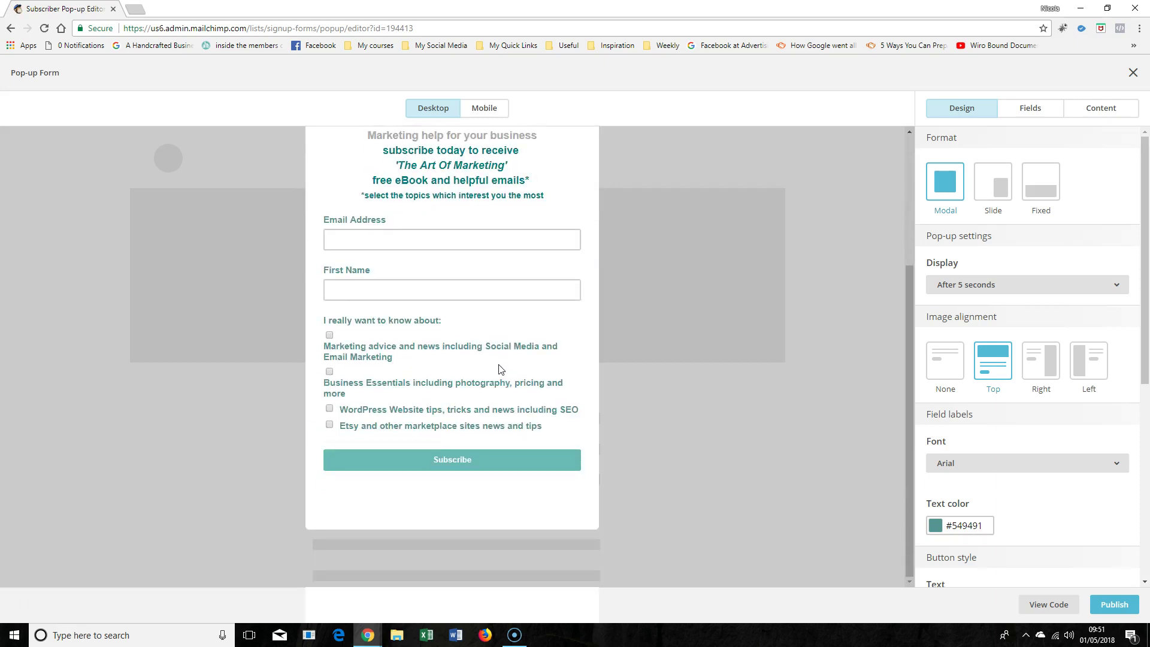
scroll(500, 368, up, 3)
scroll(499, 368, down, 3)
click(1134, 74)
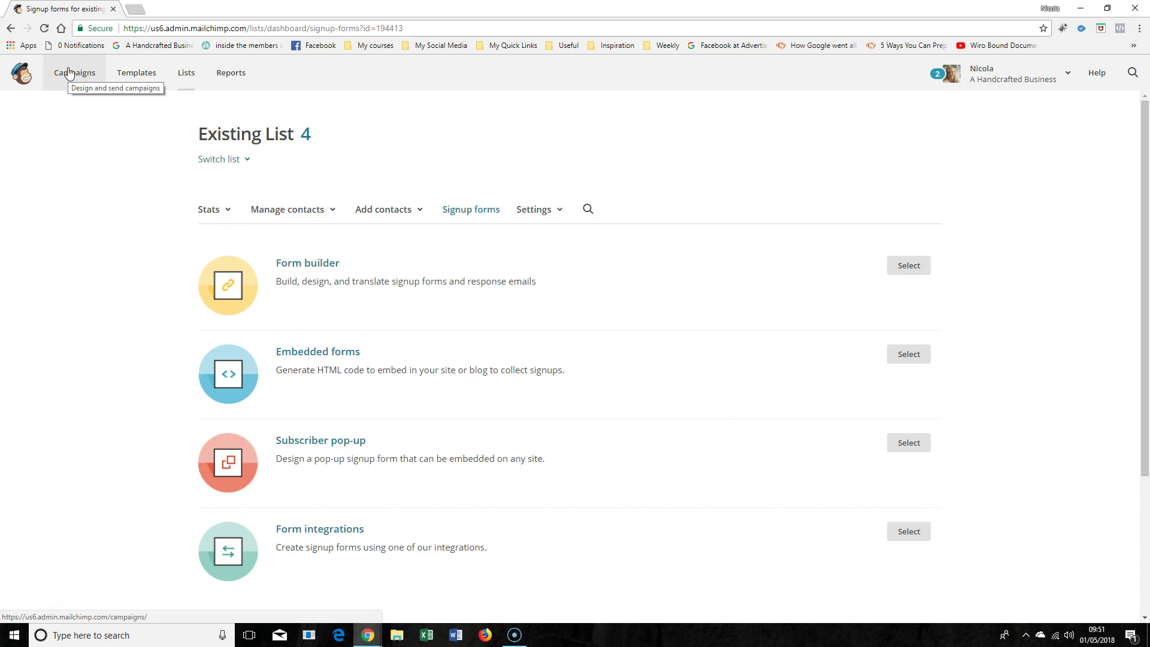
- Copy the Signup form URL from Form builder and load it in a new Chrome tab
click(310, 265)
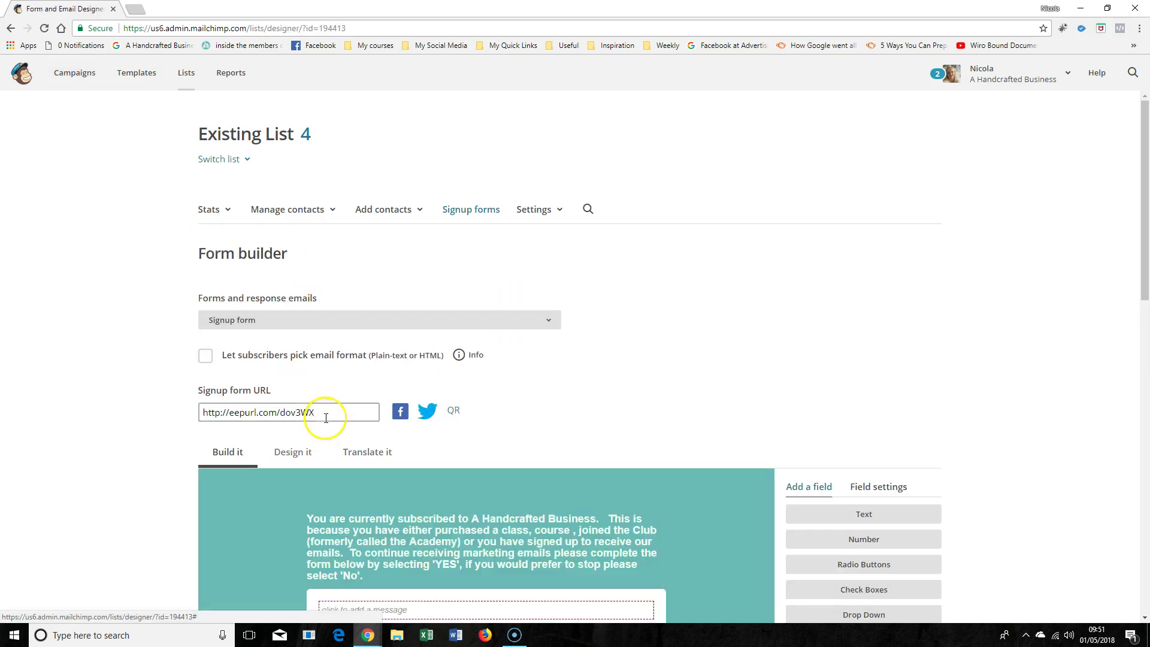
drag(326, 418, 226, 413)
key(ctrl+c)
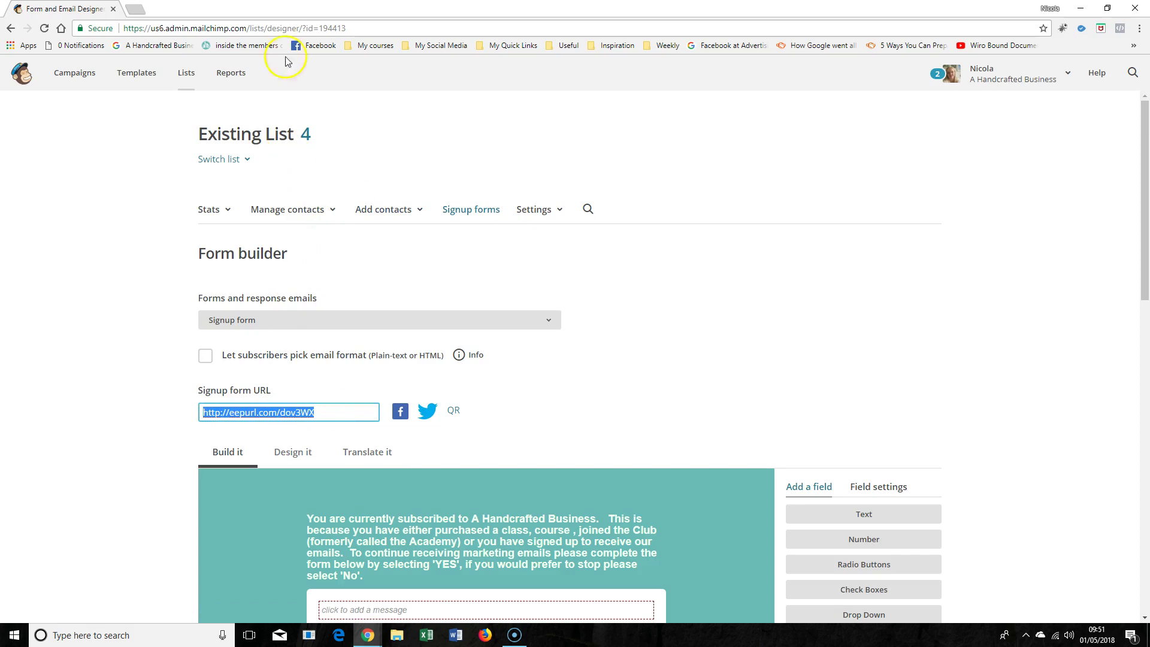
click(135, 9)
key(ctrl+v)
key(Return)
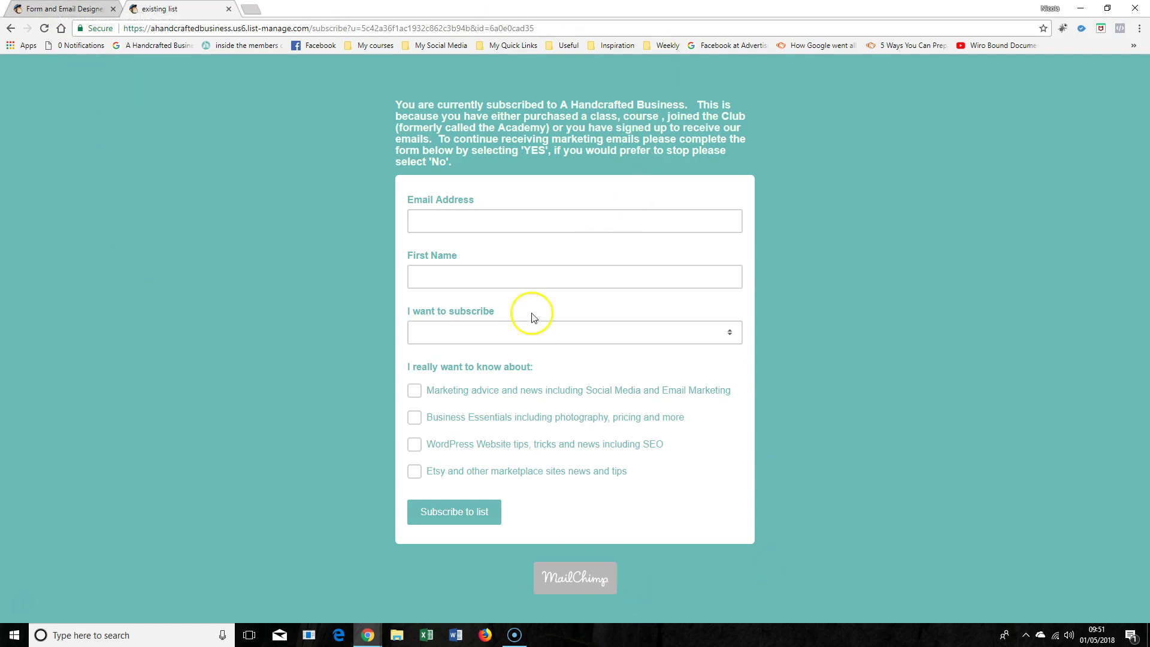
- Start a new landing page via Campaigns > Create Campaign > Create a Landing Page
click(64, 9)
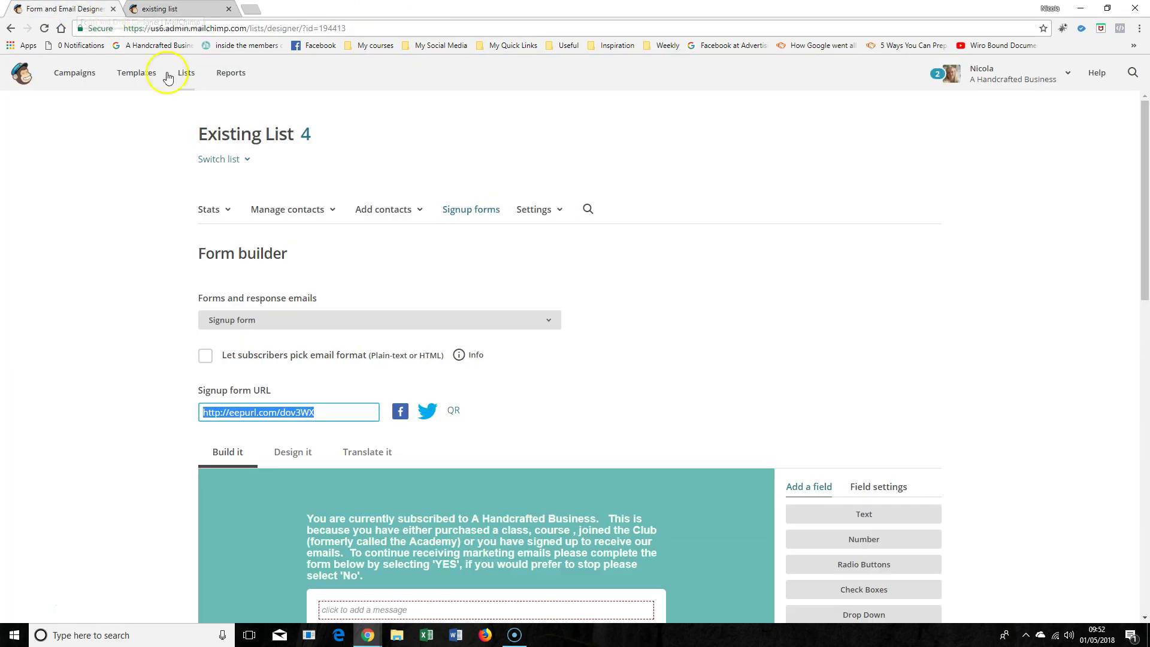
click(74, 72)
click(902, 132)
click(704, 429)
- Name the landing page 'test page', choose existing list for signups, and begin
click(534, 286)
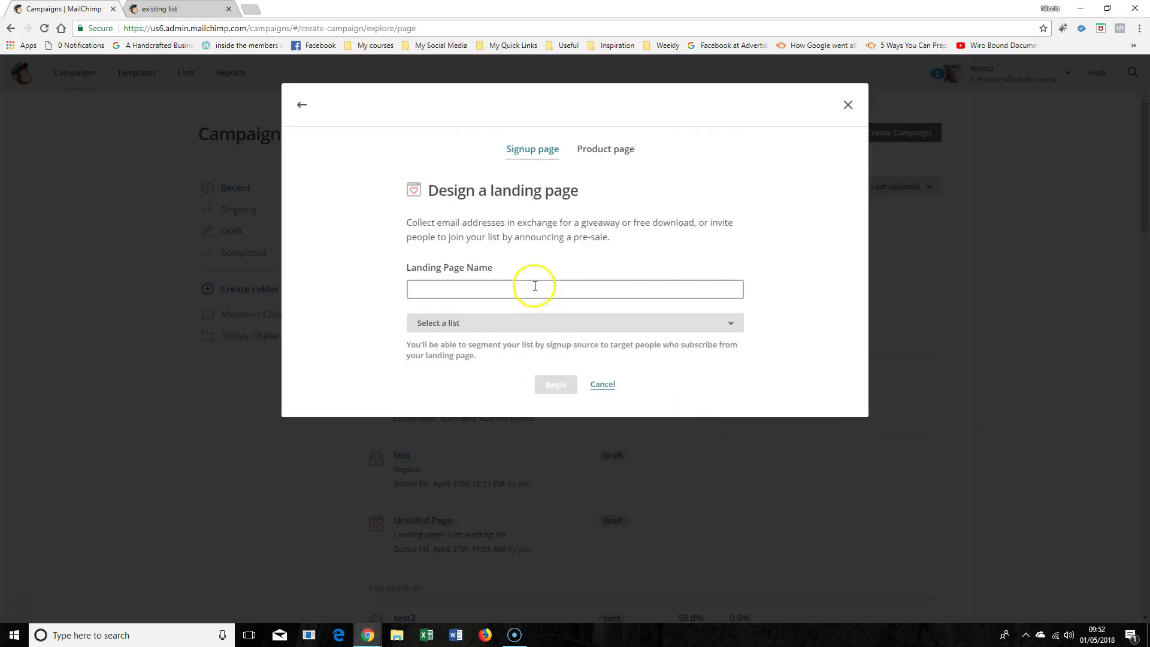
text(test page)
click(529, 325)
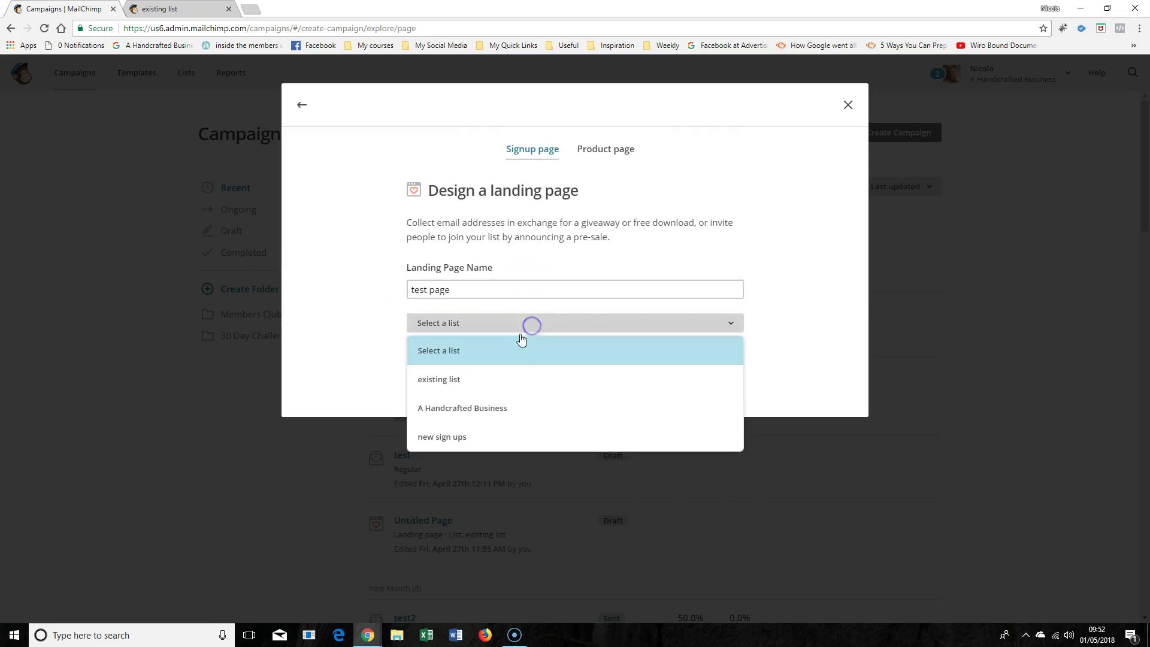
click(488, 379)
click(556, 384)
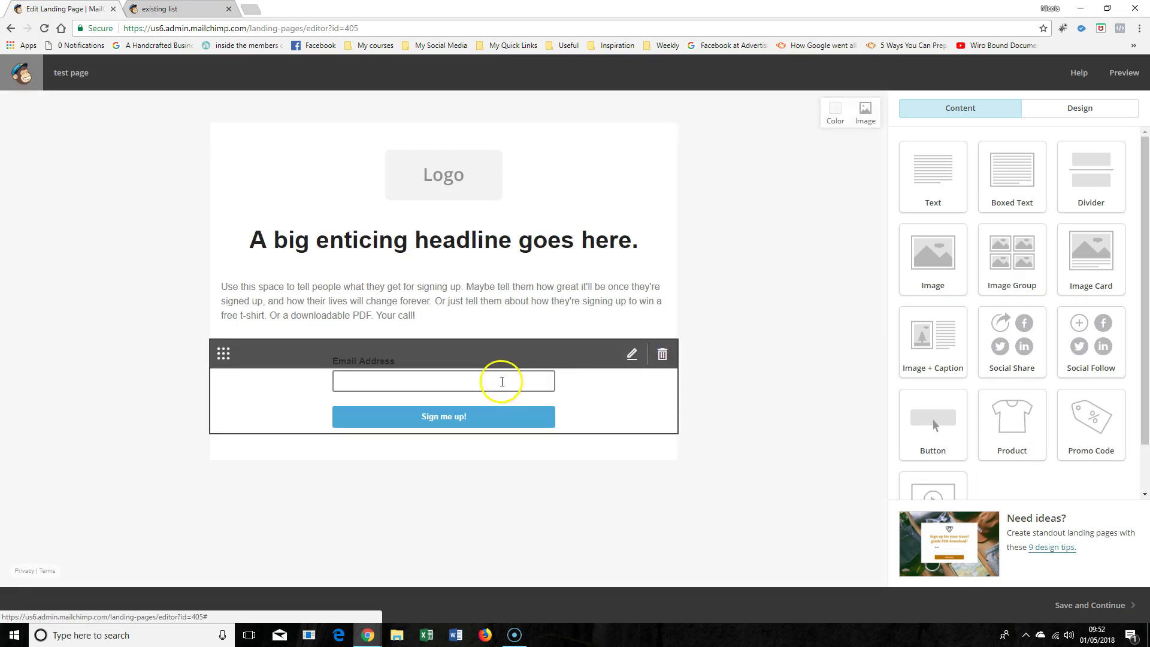
- Keep the default logo, headline and signup form design, then save and continue
click(440, 174)
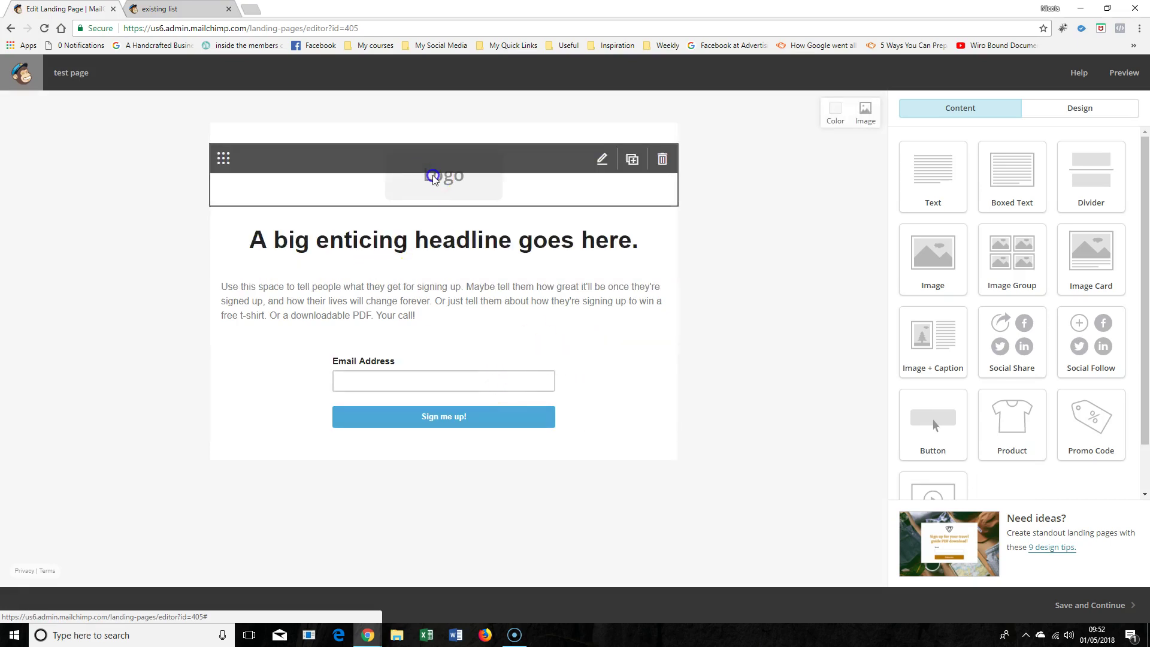
click(465, 252)
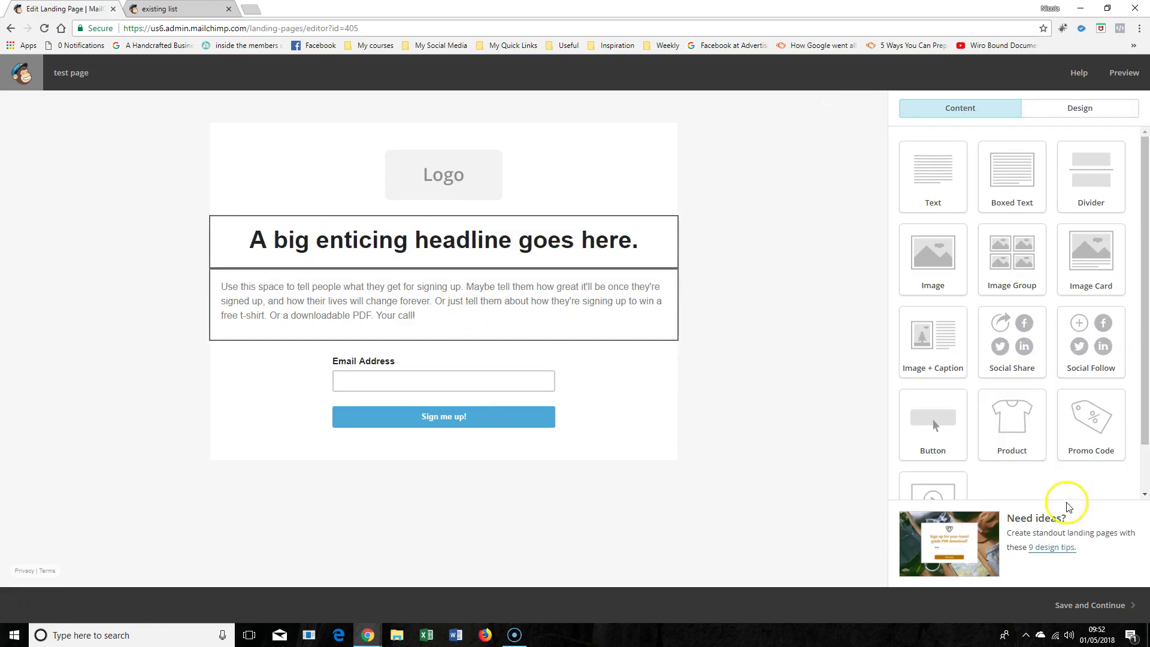
drag(1022, 433, 989, 377)
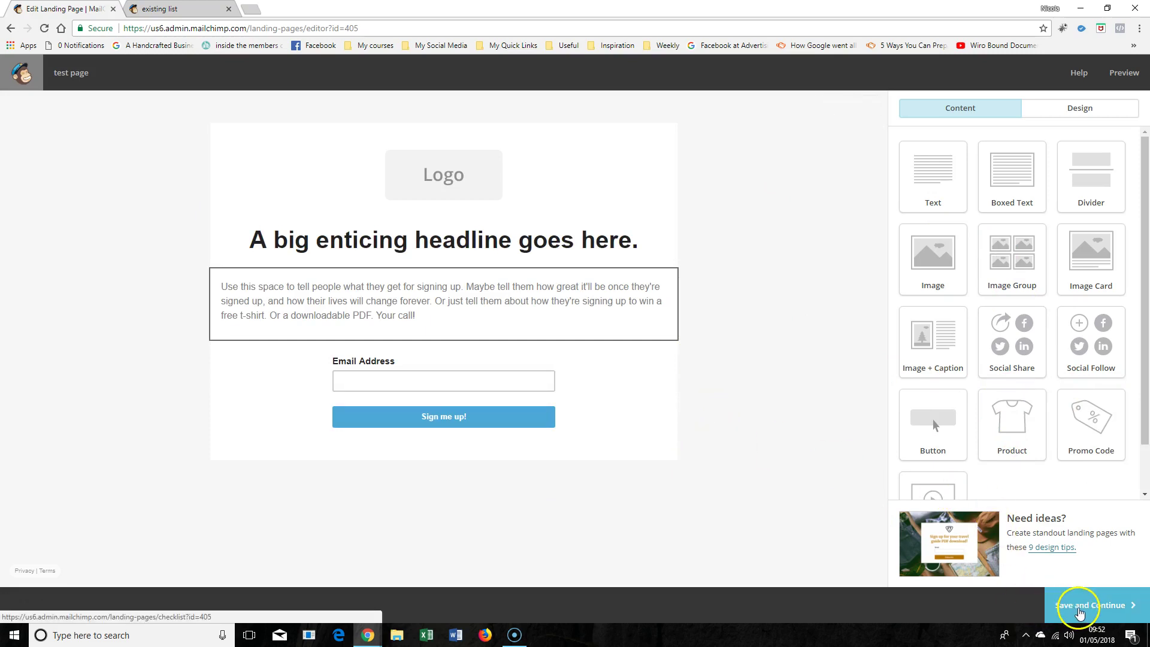
click(1078, 612)
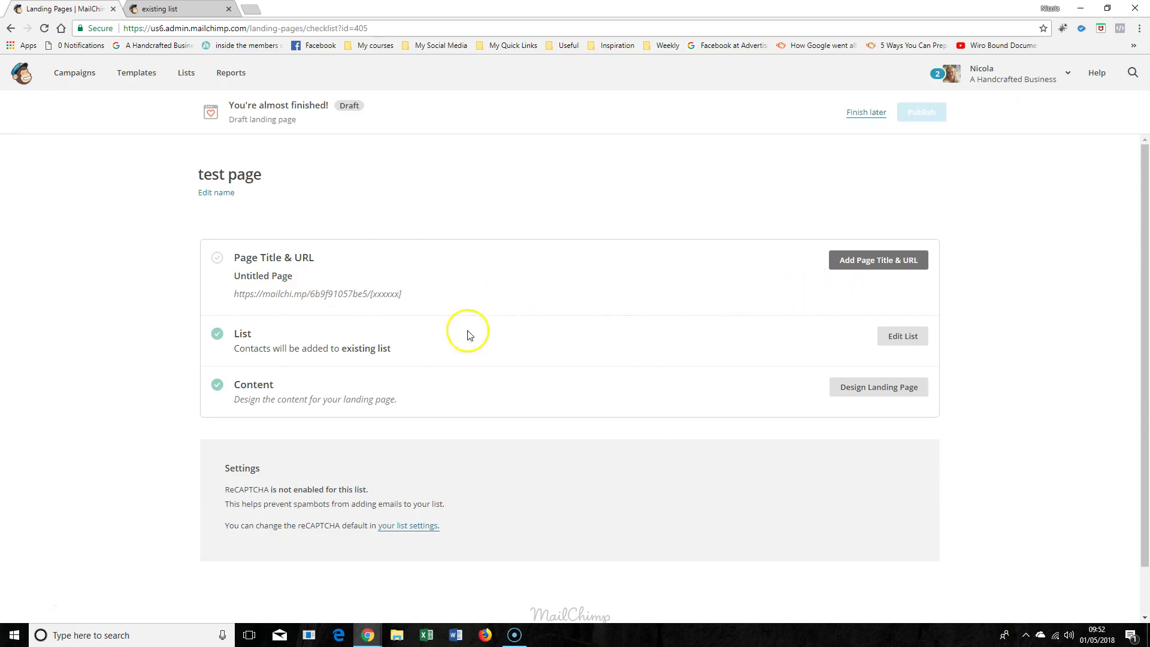
- Change the landing page title to 'test landing page' and save it
click(864, 261)
scroll(473, 359, down, 1)
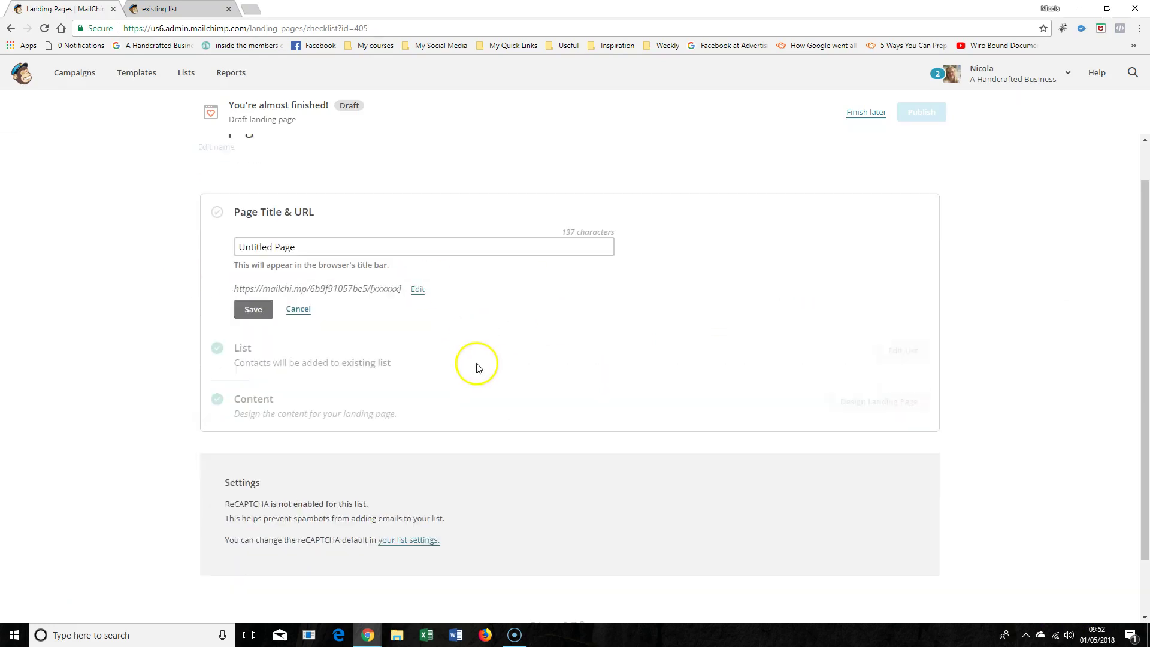
click(351, 233)
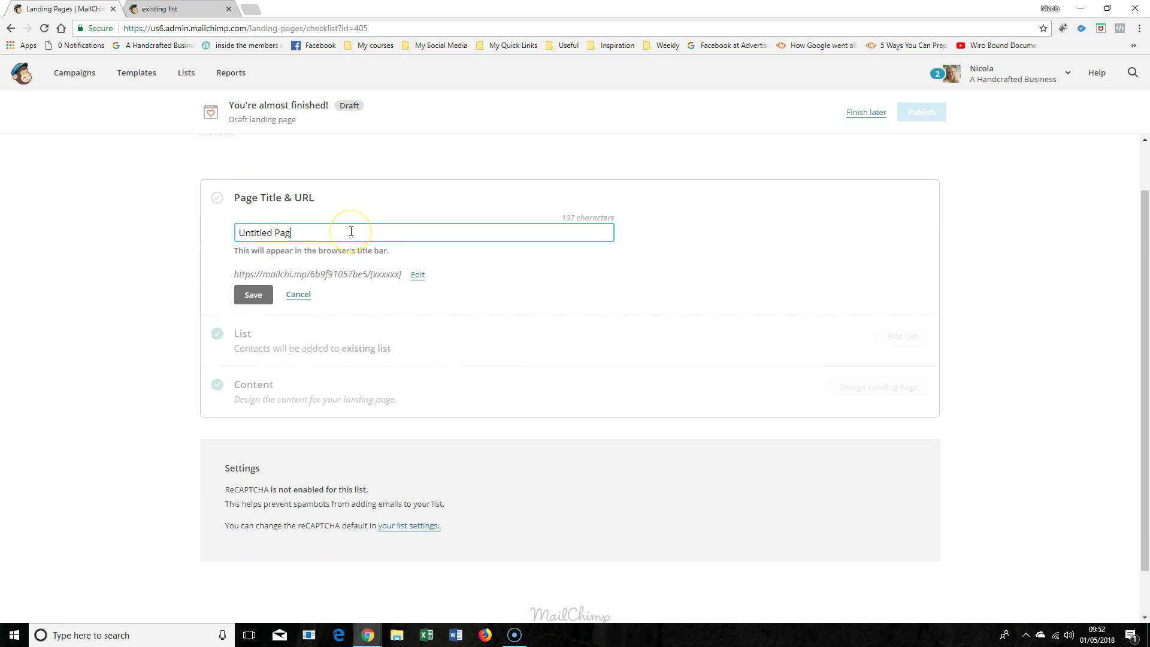
text(test landing page)
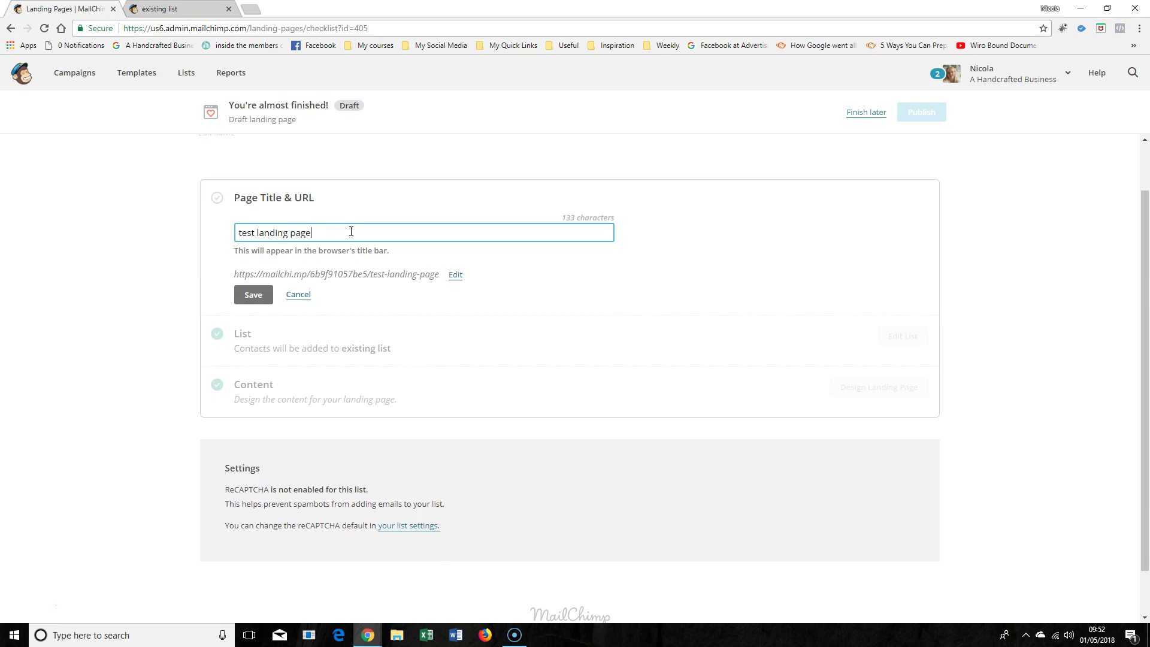
click(252, 294)
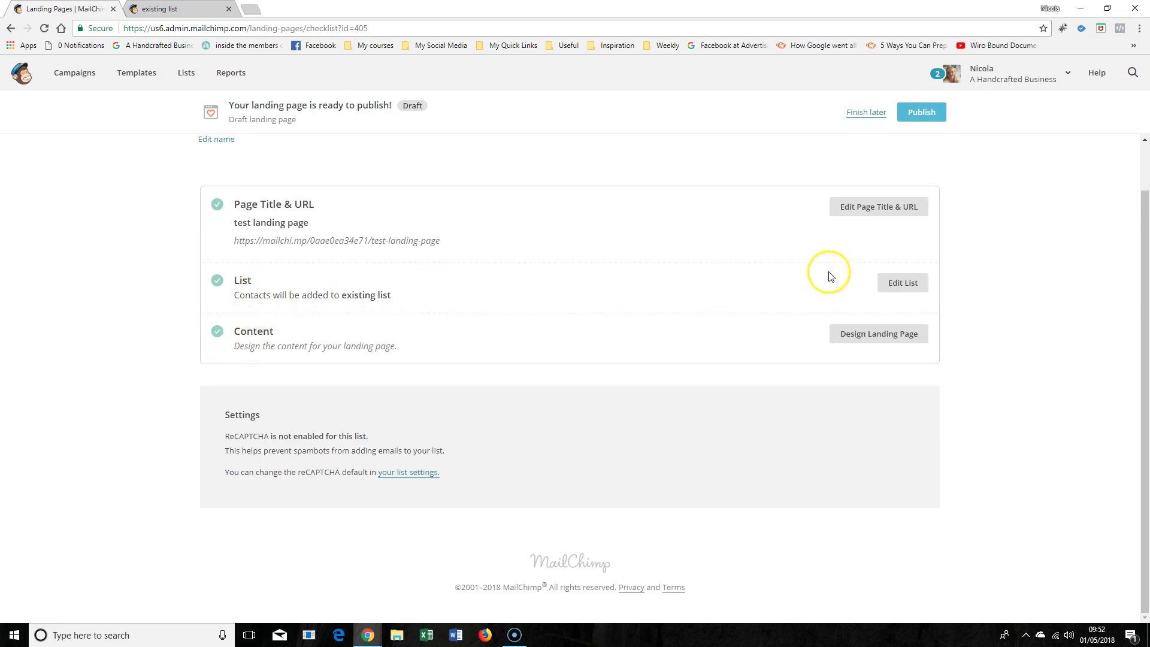
- Leave the signup list unchanged and go to the landing page content designer
click(897, 284)
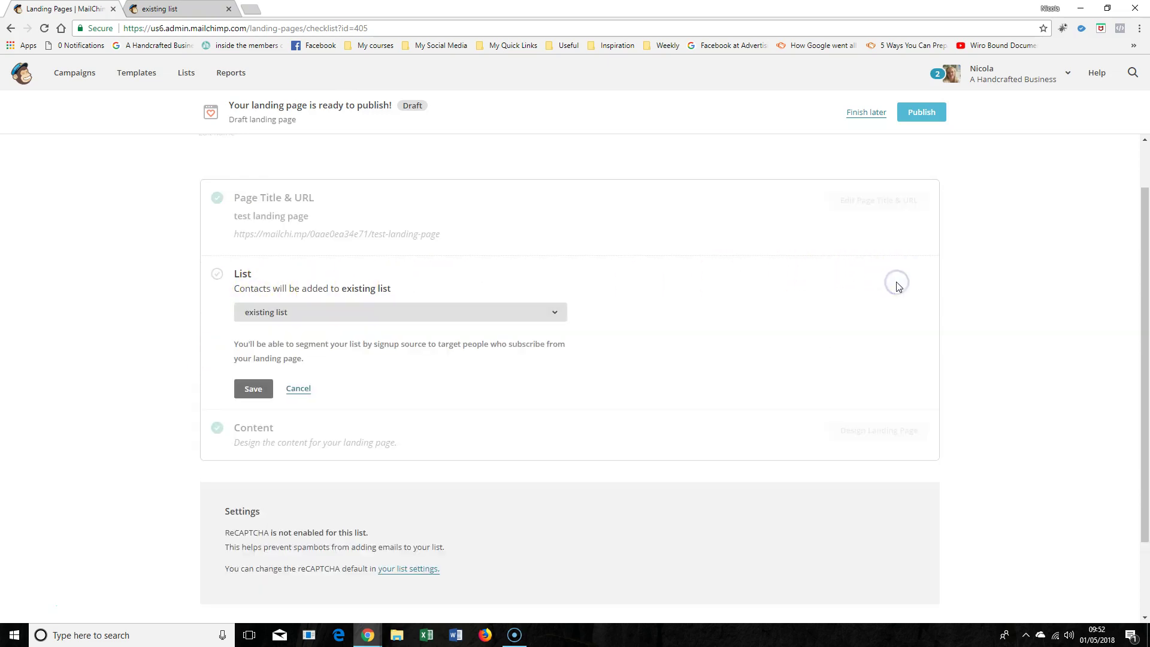
click(313, 394)
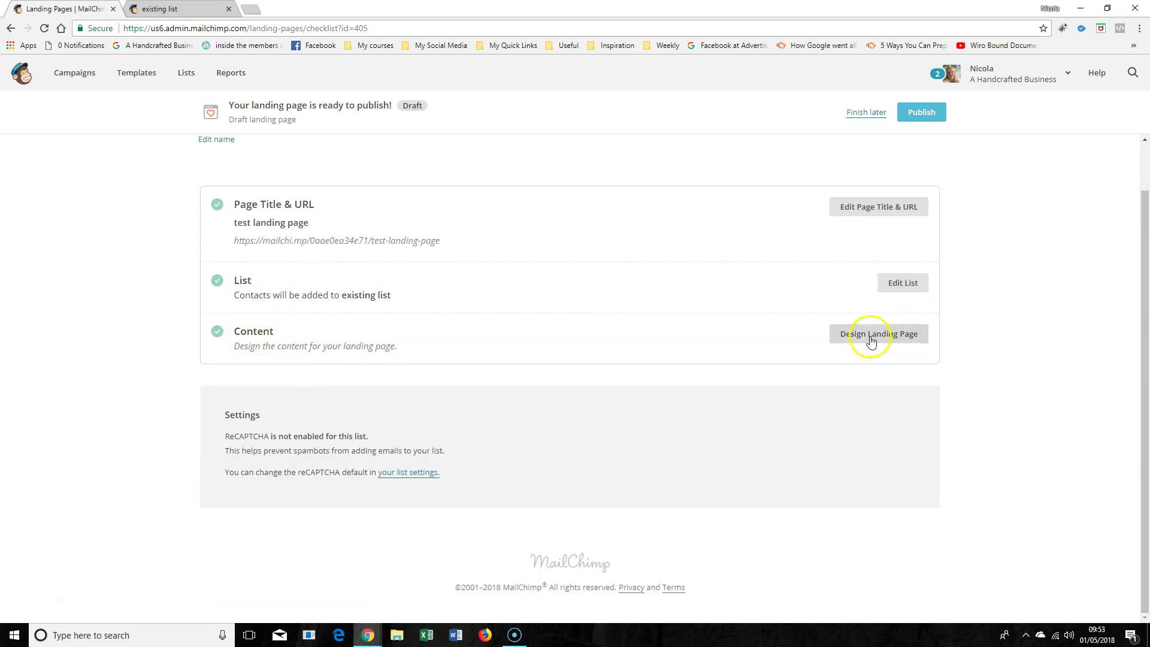
click(871, 343)
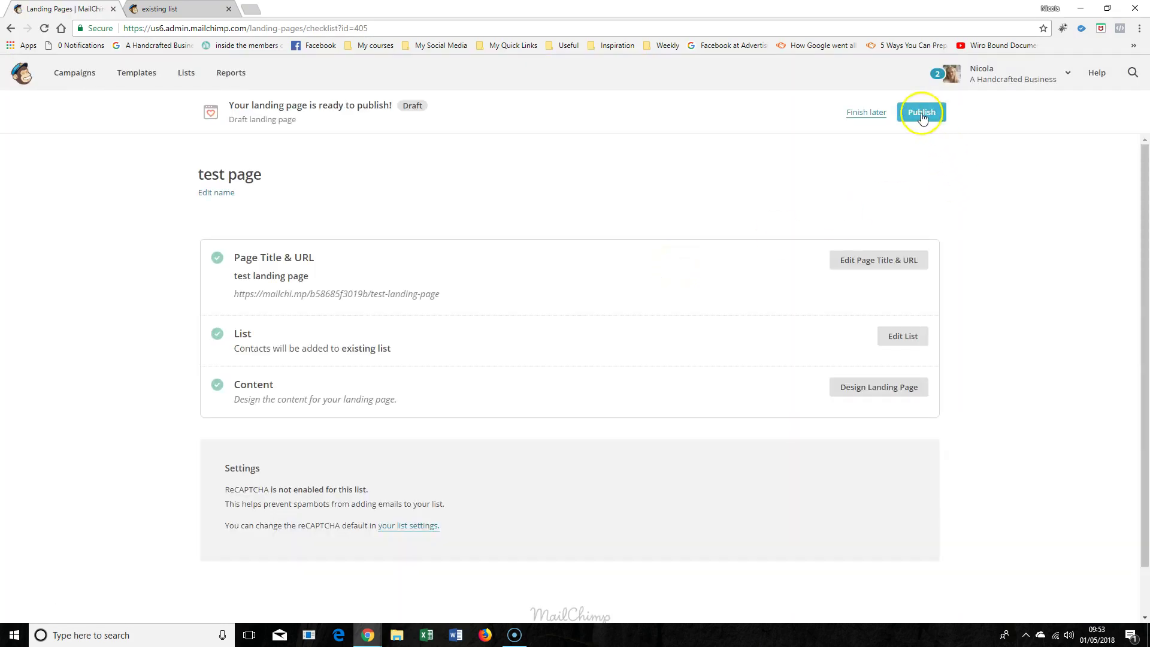
- Publish the test landing page and open its live mailchi.mp link in a new tab
click(913, 113)
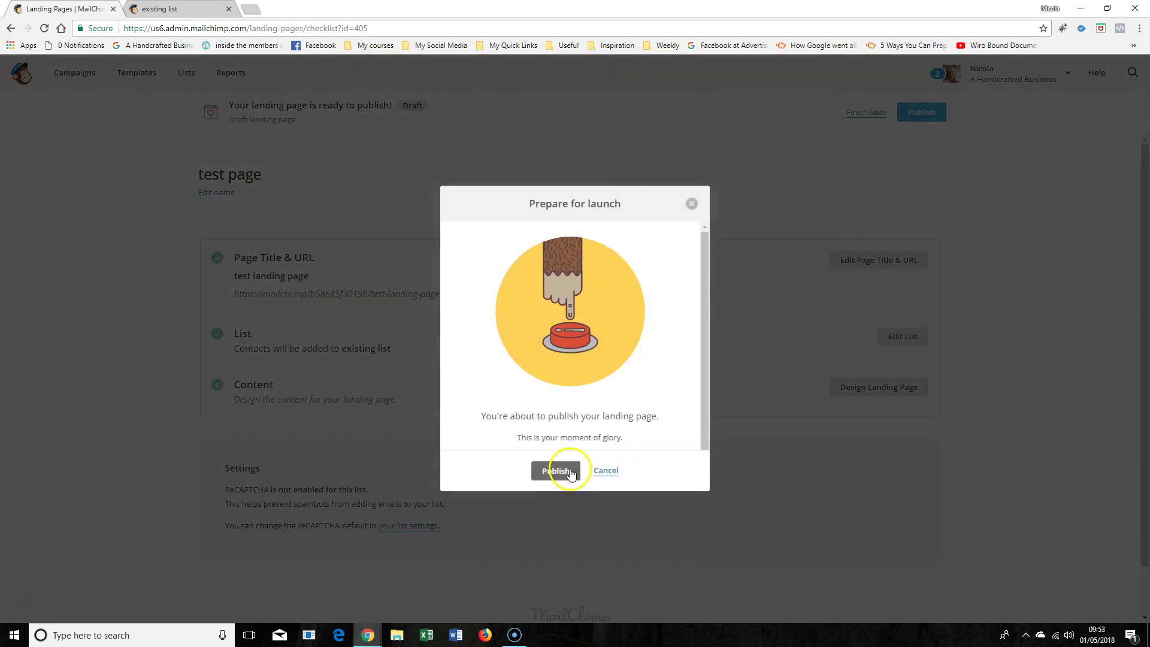
click(550, 470)
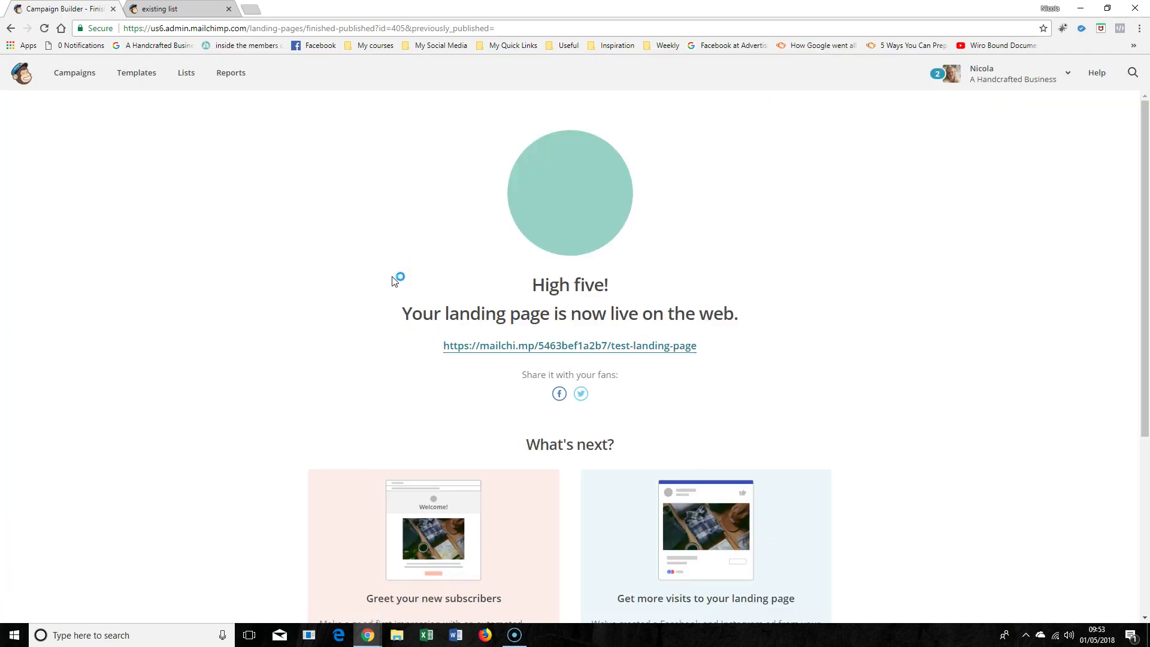
right_click(648, 352)
click(688, 354)
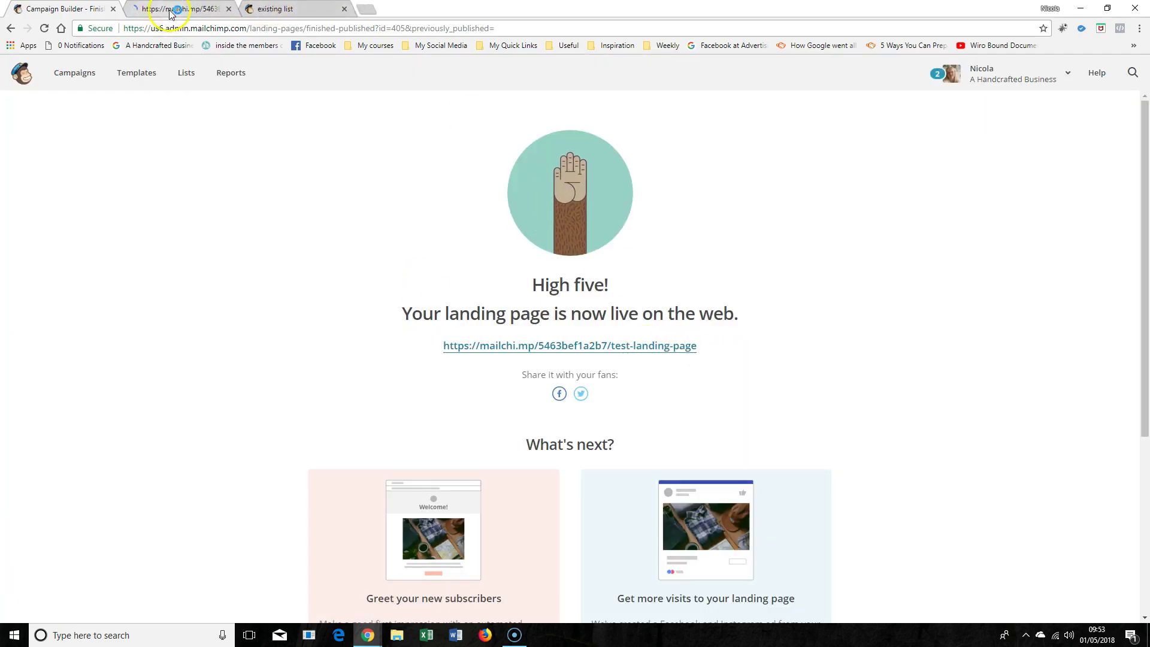
click(166, 12)
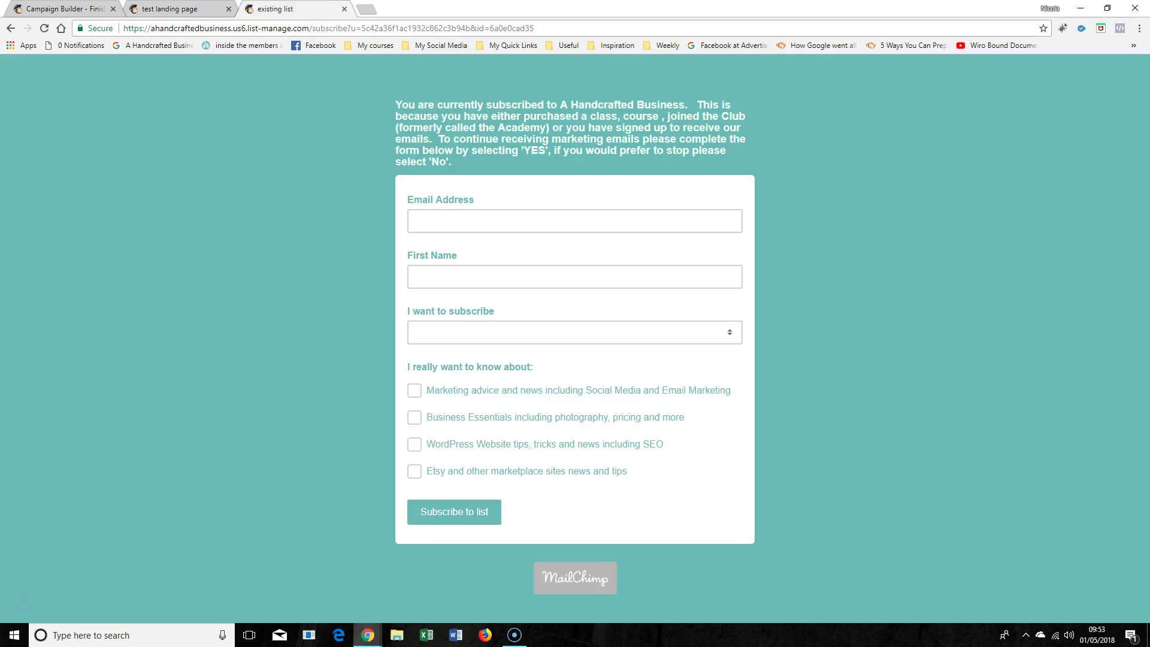
- Switch between the live test page and existing list form tabs, then return to Campaign Builder
click(302, 10)
click(170, 10)
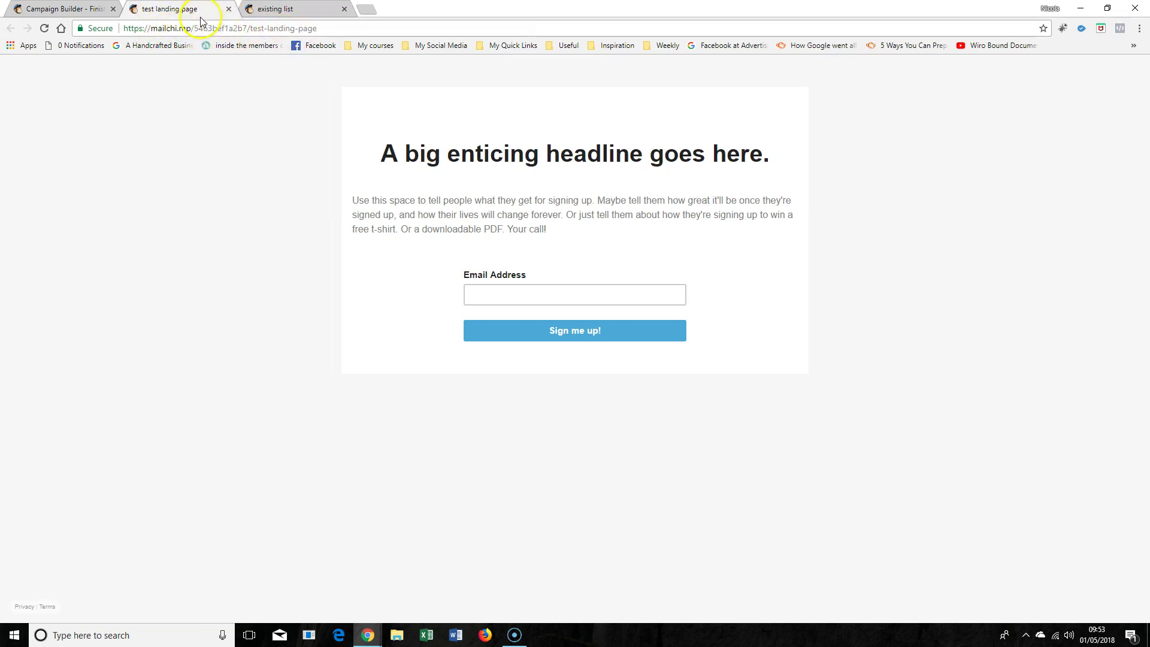
click(271, 9)
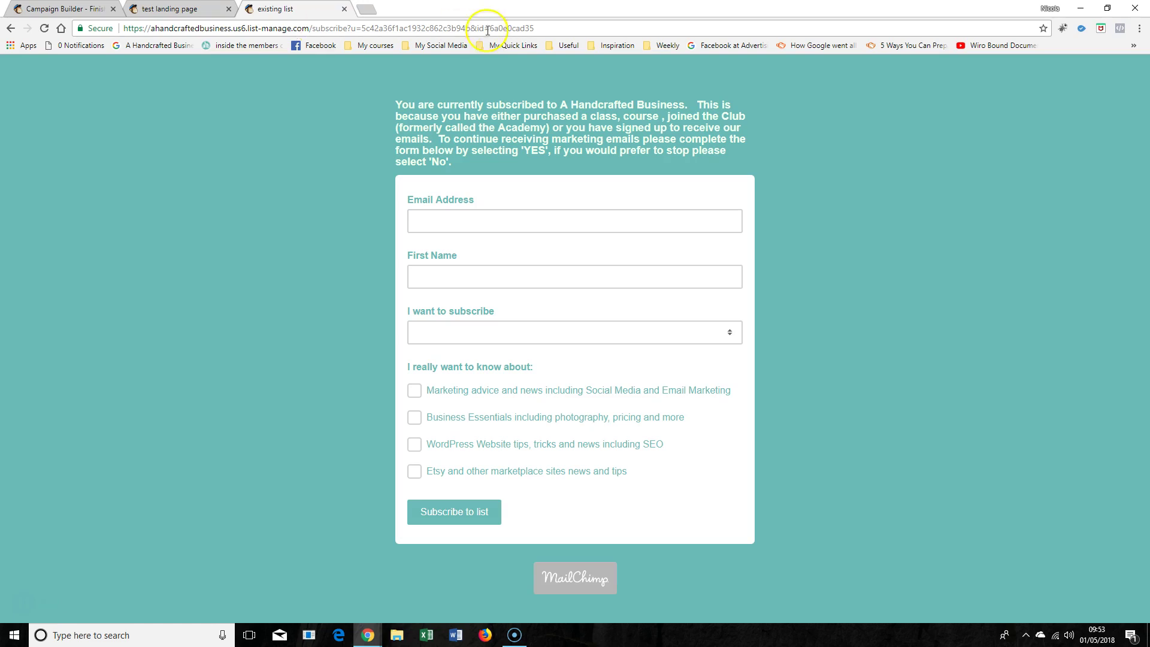
drag(571, 27, 133, 53)
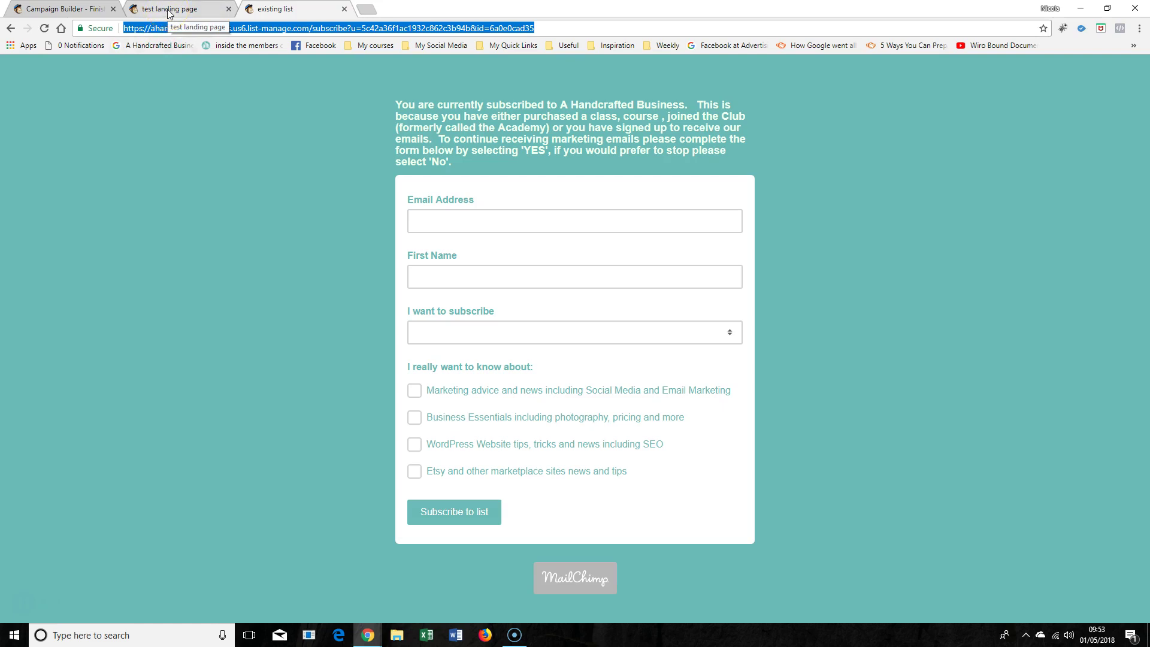
click(238, 163)
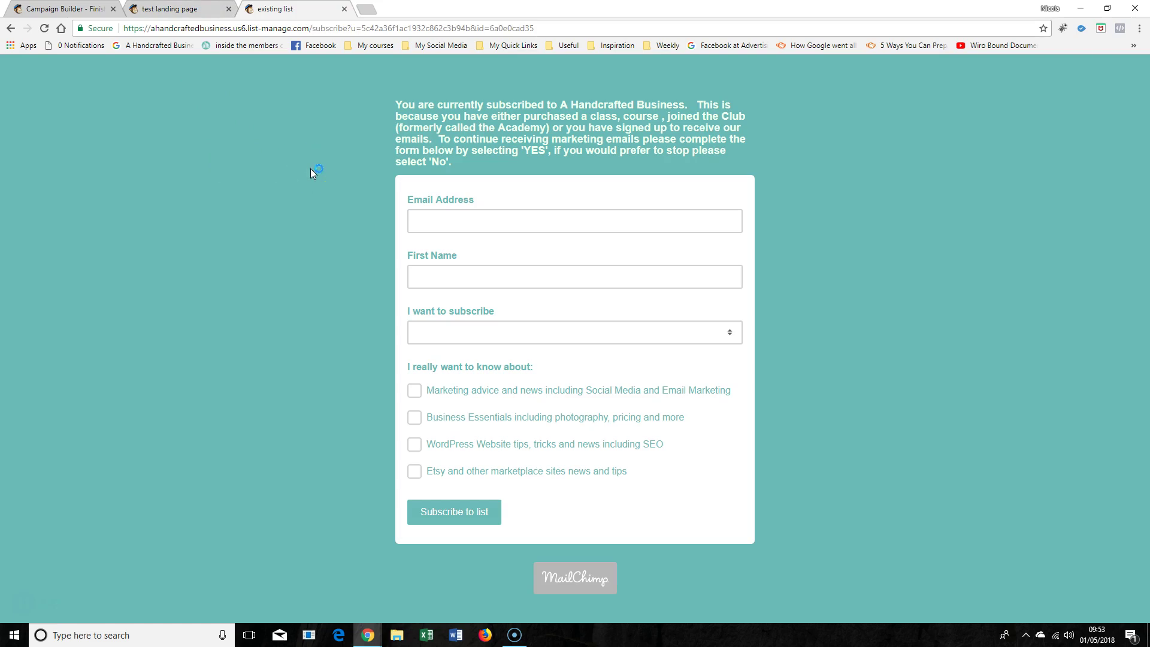
click(213, 10)
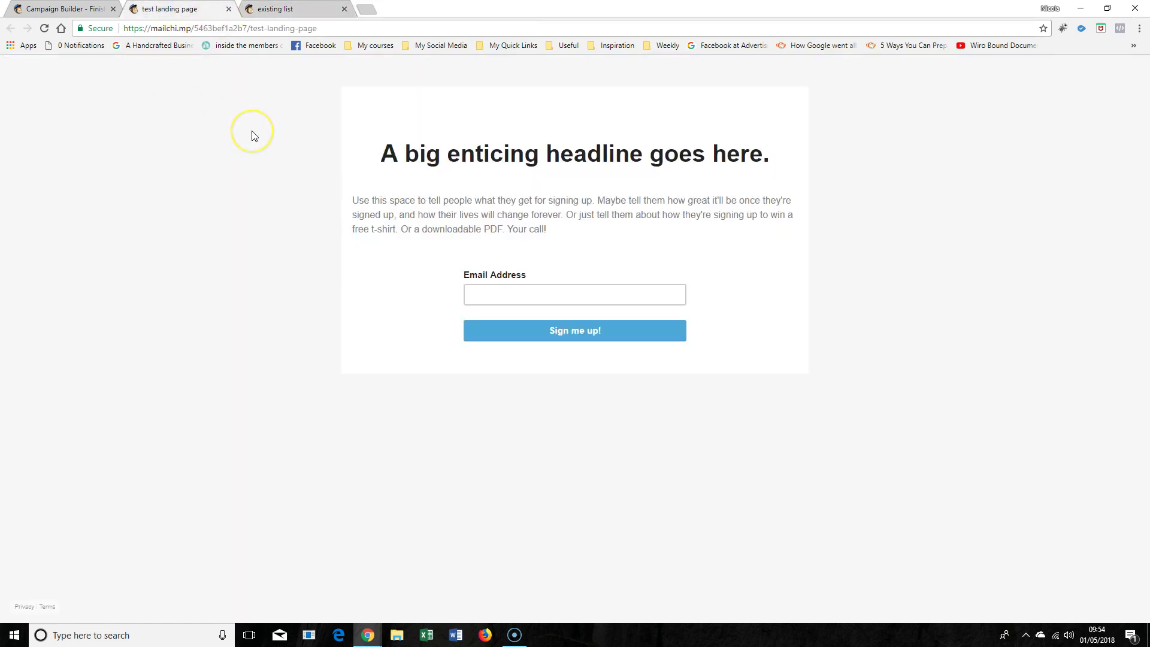
click(299, 13)
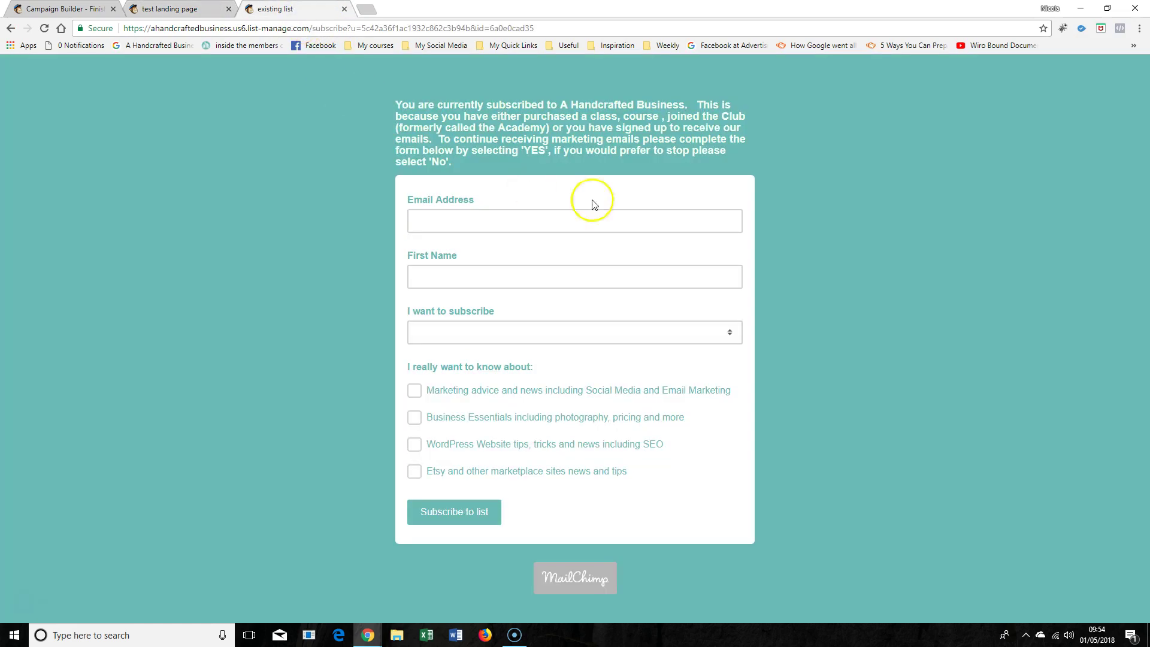
click(176, 8)
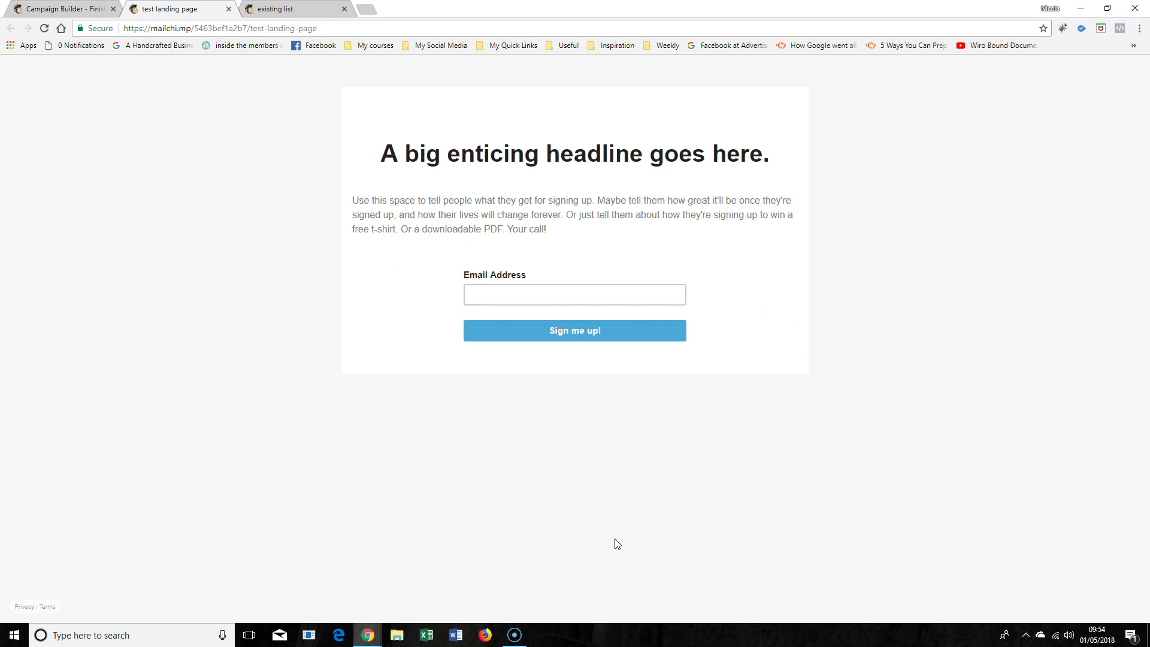
click(281, 8)
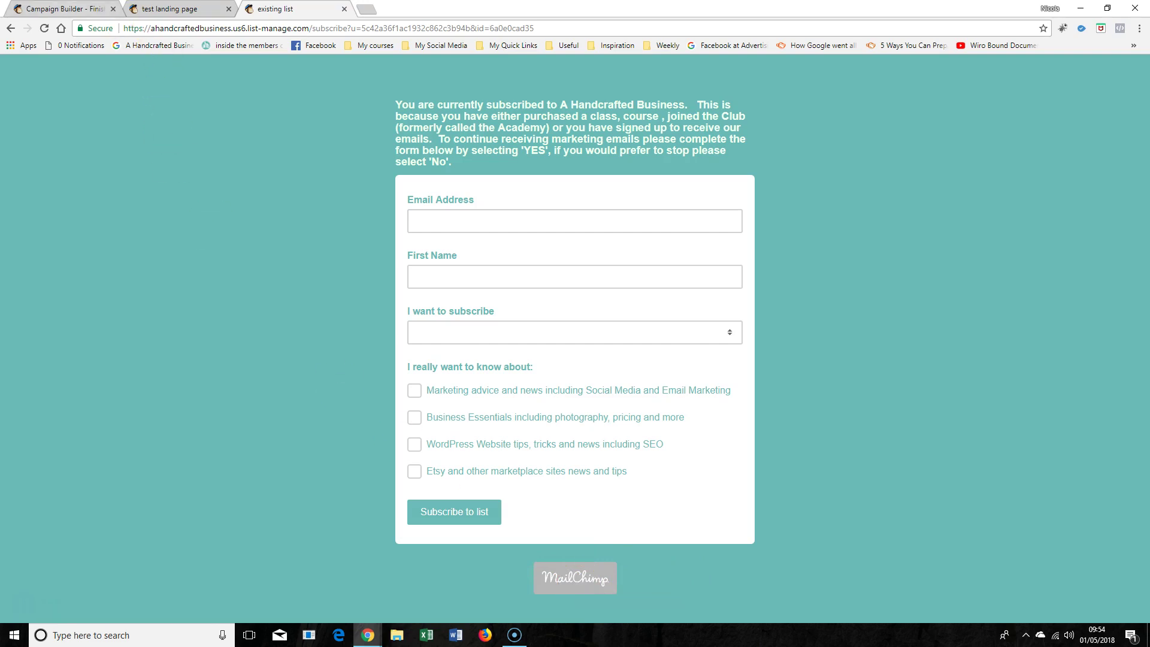
click(56, 9)
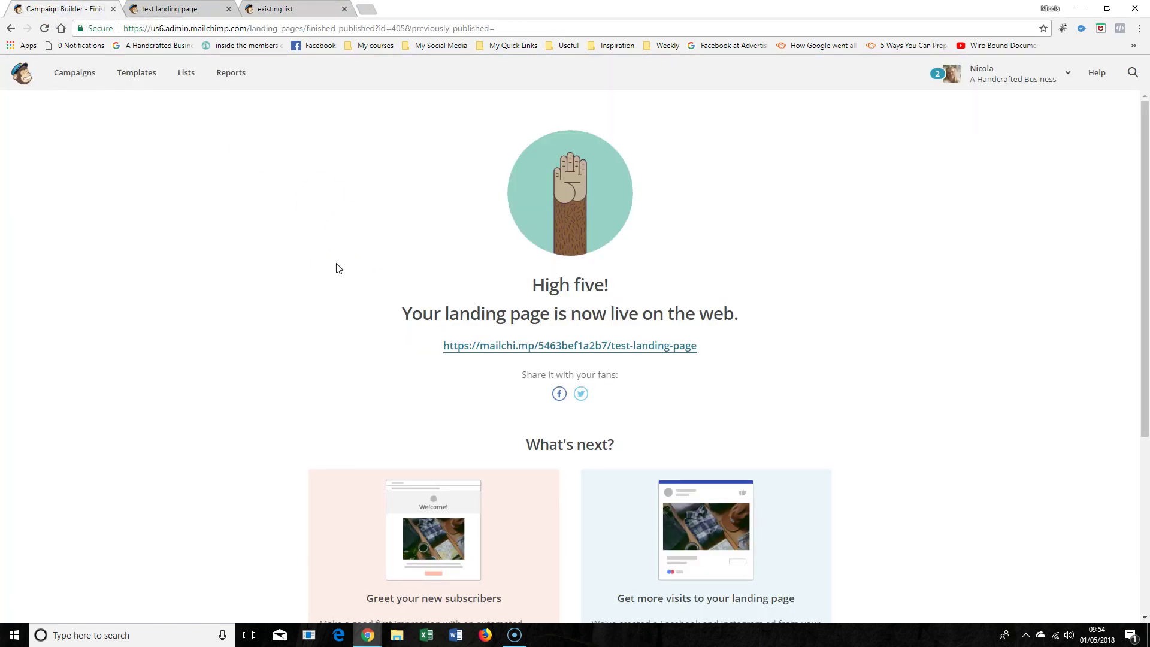
- Tick Enable GDPR fields in the list's name and defaults settings, save, then view Campaigns
right_click(11, 28)
click(57, 155)
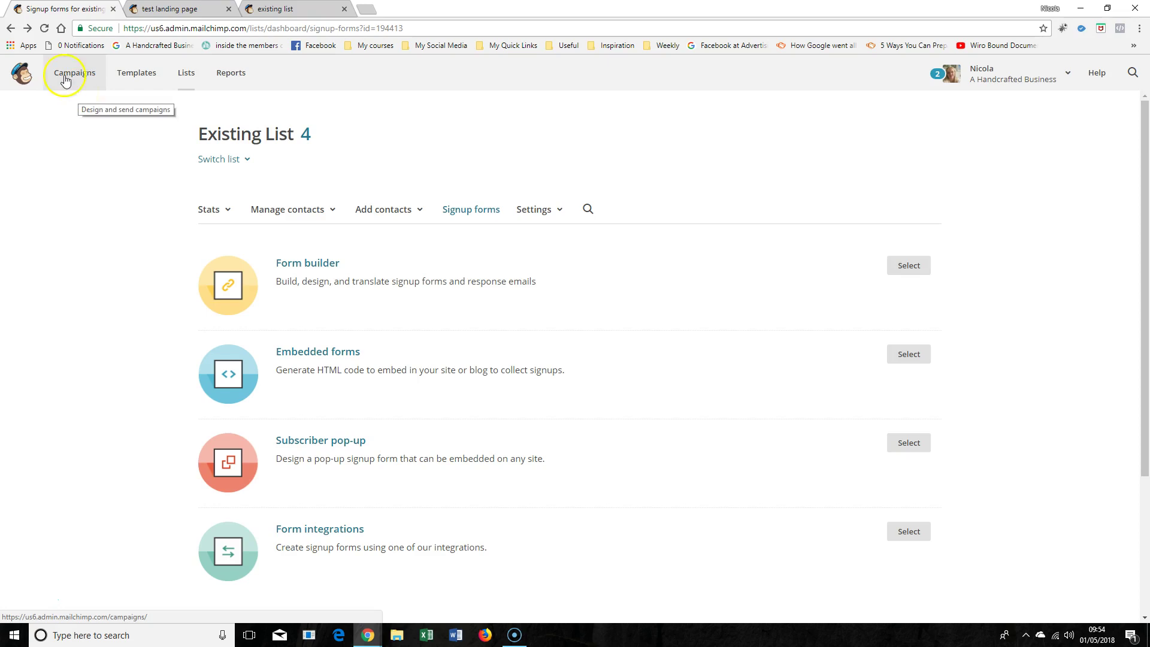
click(533, 209)
click(535, 234)
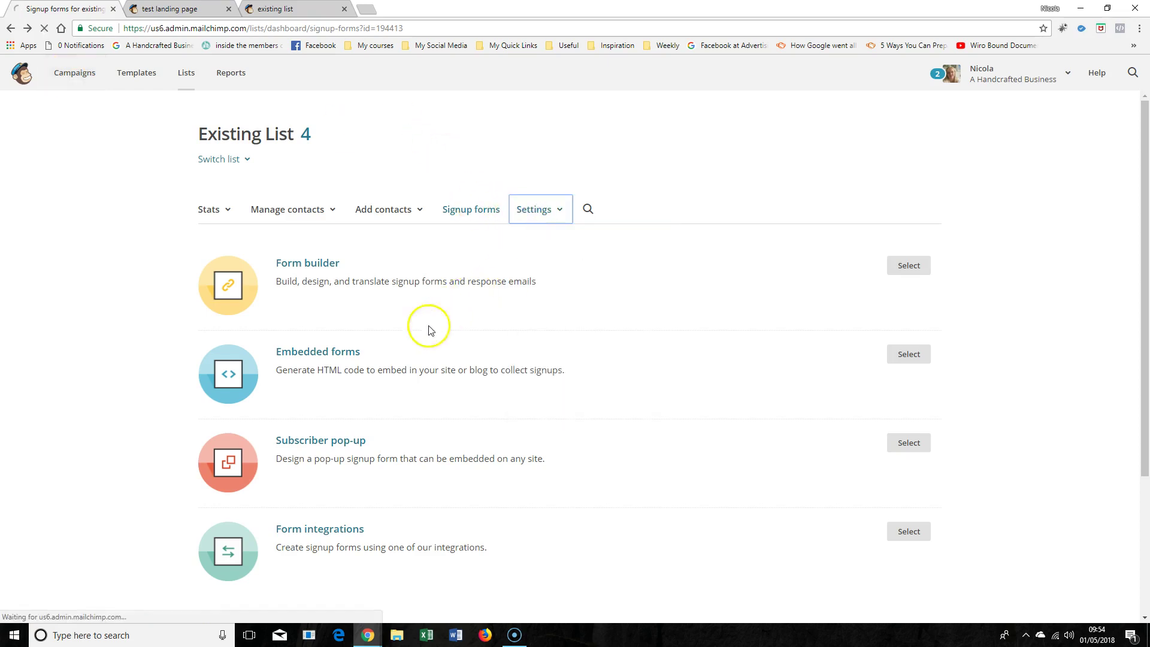
click(205, 519)
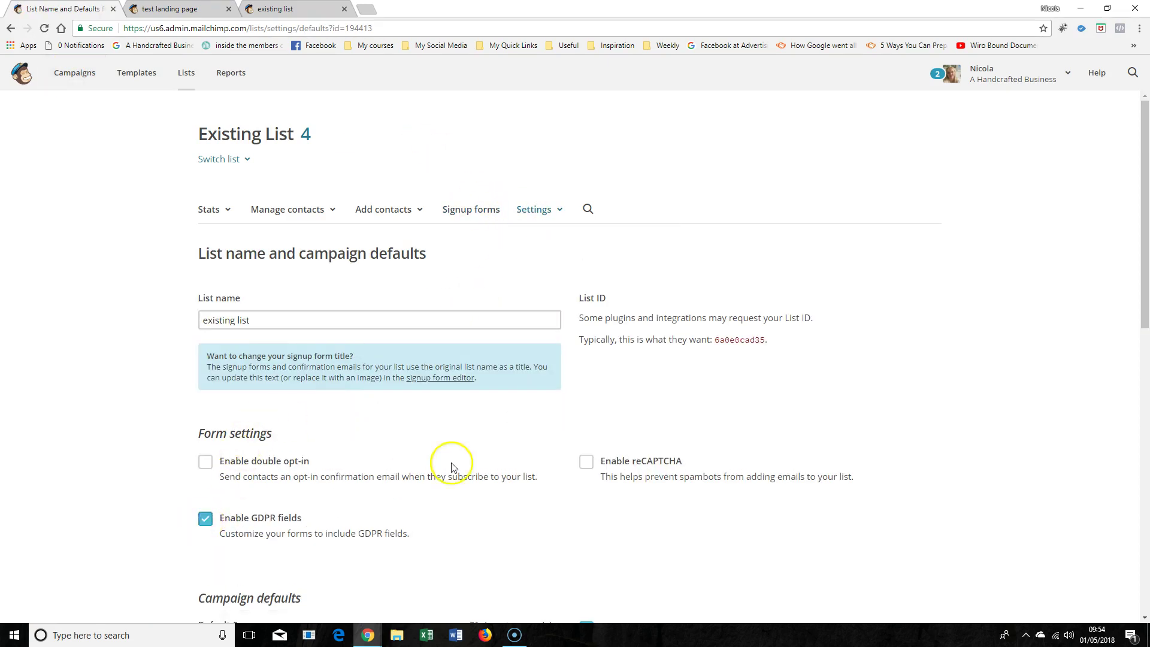
scroll(452, 467, down, 10)
click(308, 490)
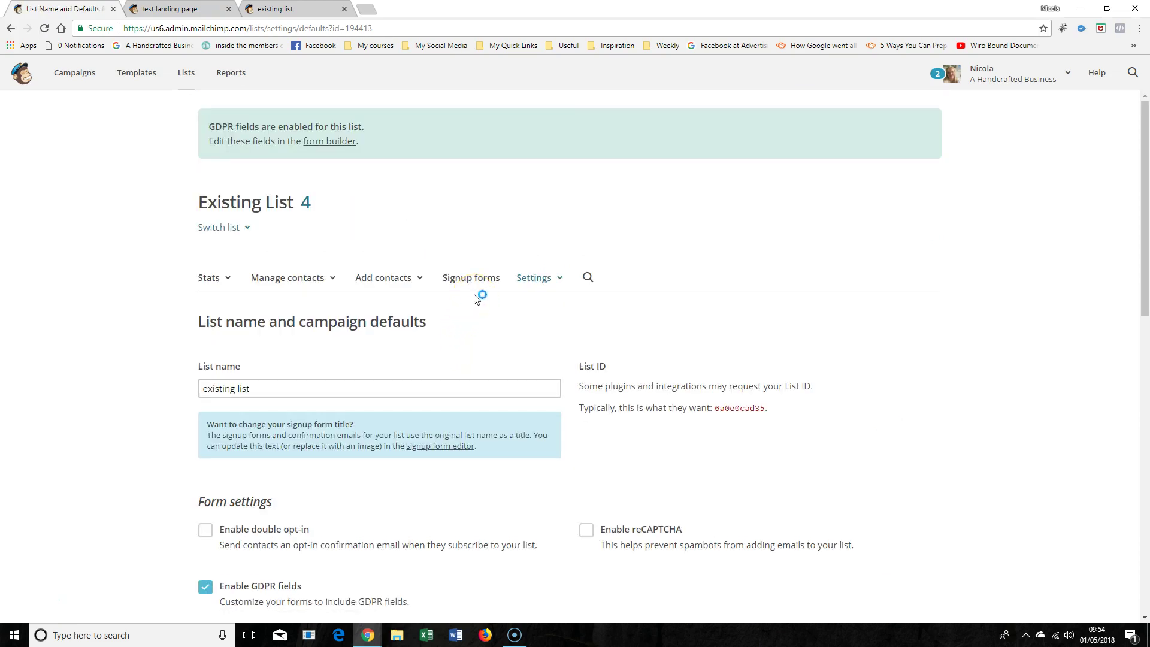
click(471, 278)
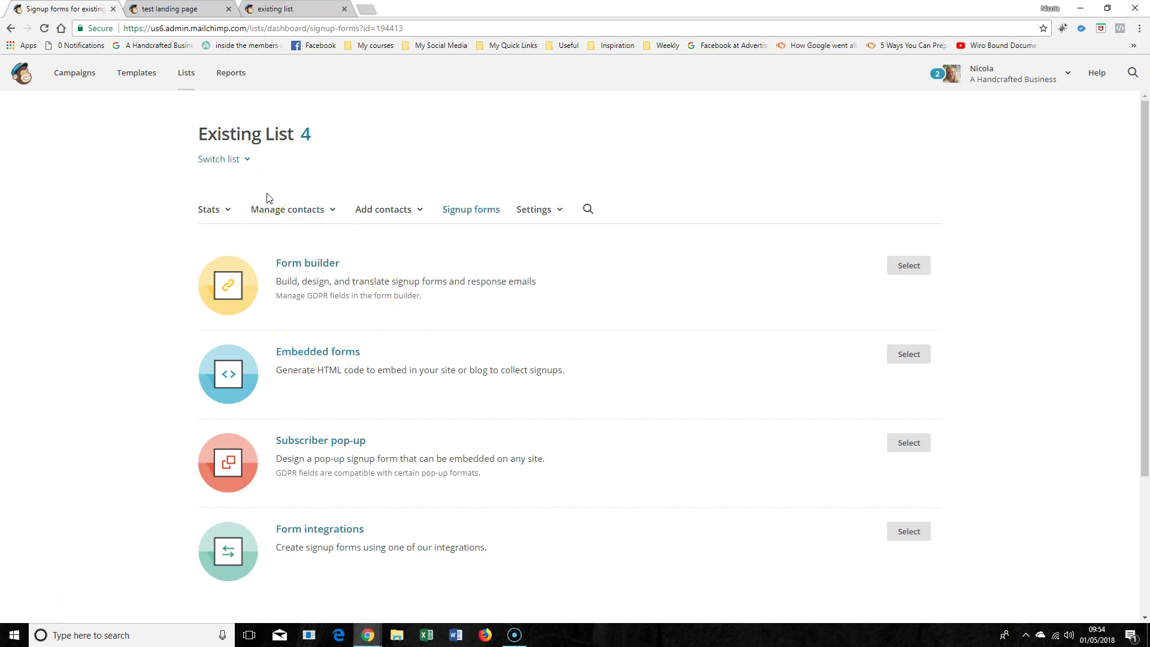
click(84, 88)
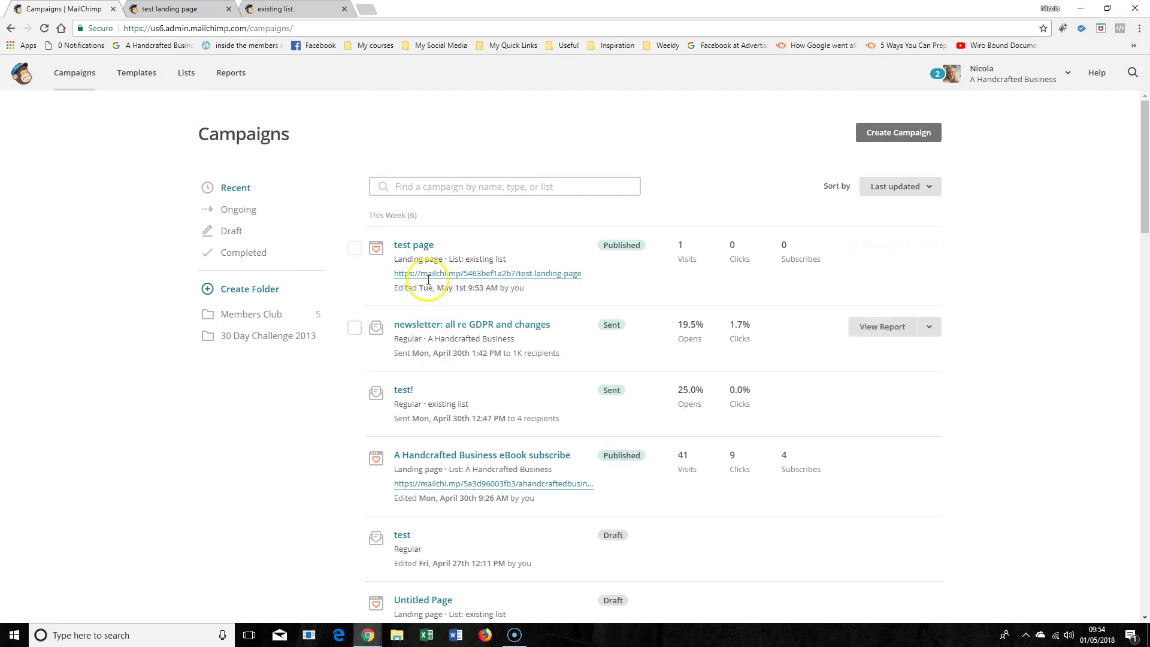
- Open a sent campaign's overview and view its email in a separate browser tab
click(431, 326)
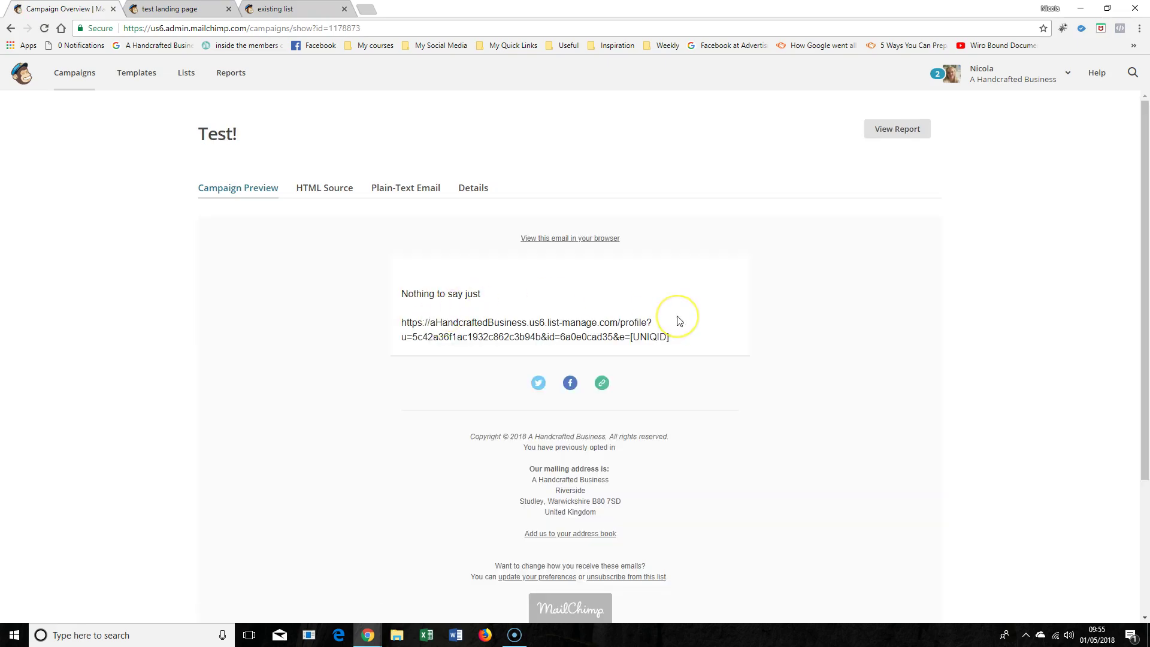
scroll(678, 318, down, 1)
click(590, 179)
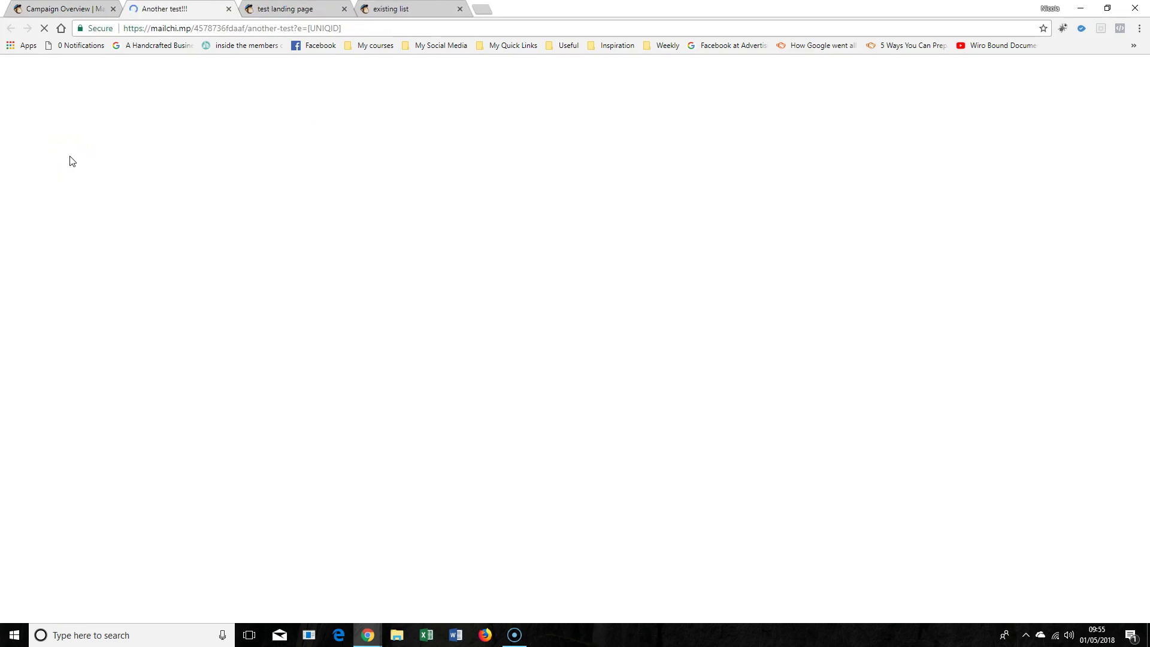
click(53, 11)
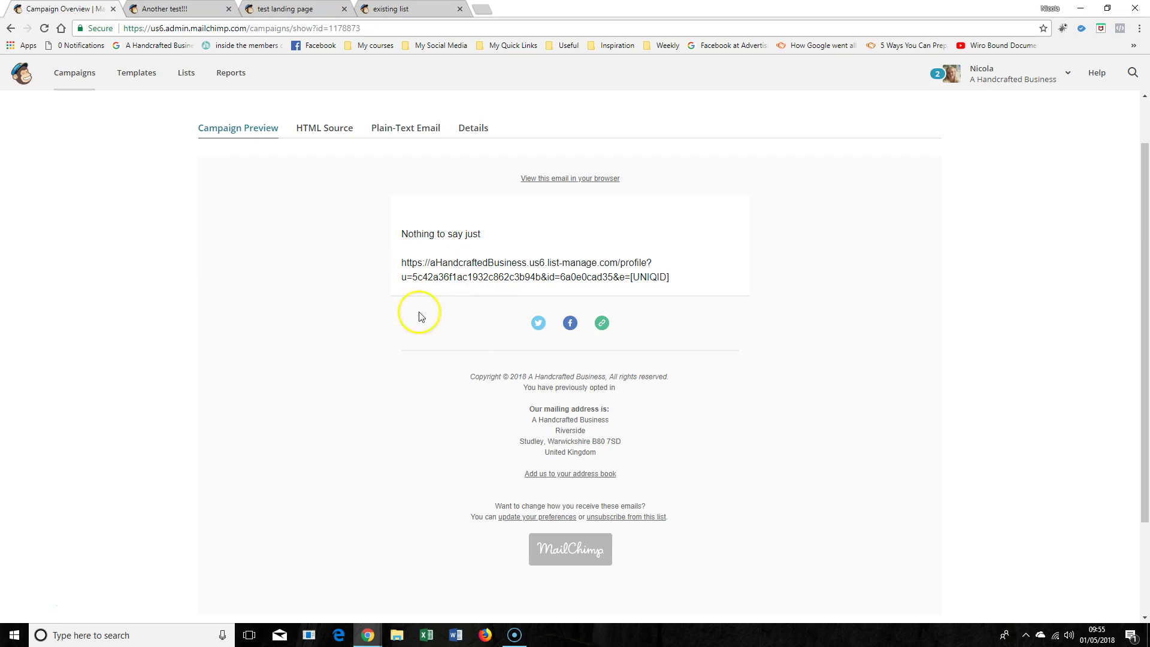
click(191, 8)
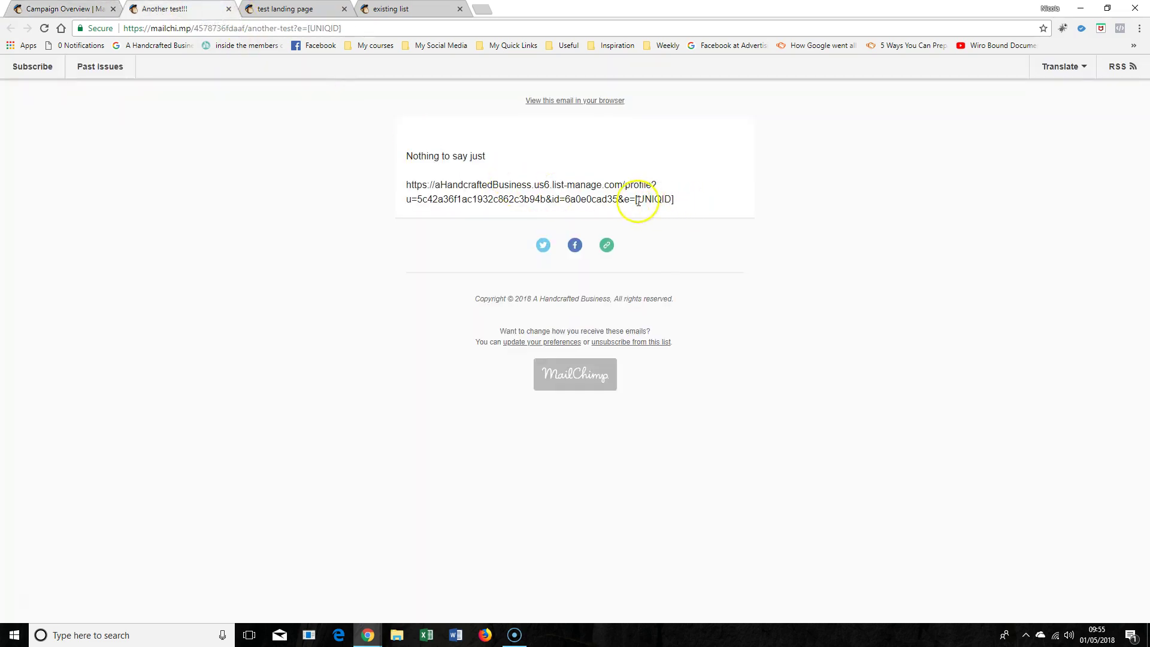
- Select the email's update-profile link, then return to Existing List's signup forms page
drag(676, 200, 399, 191)
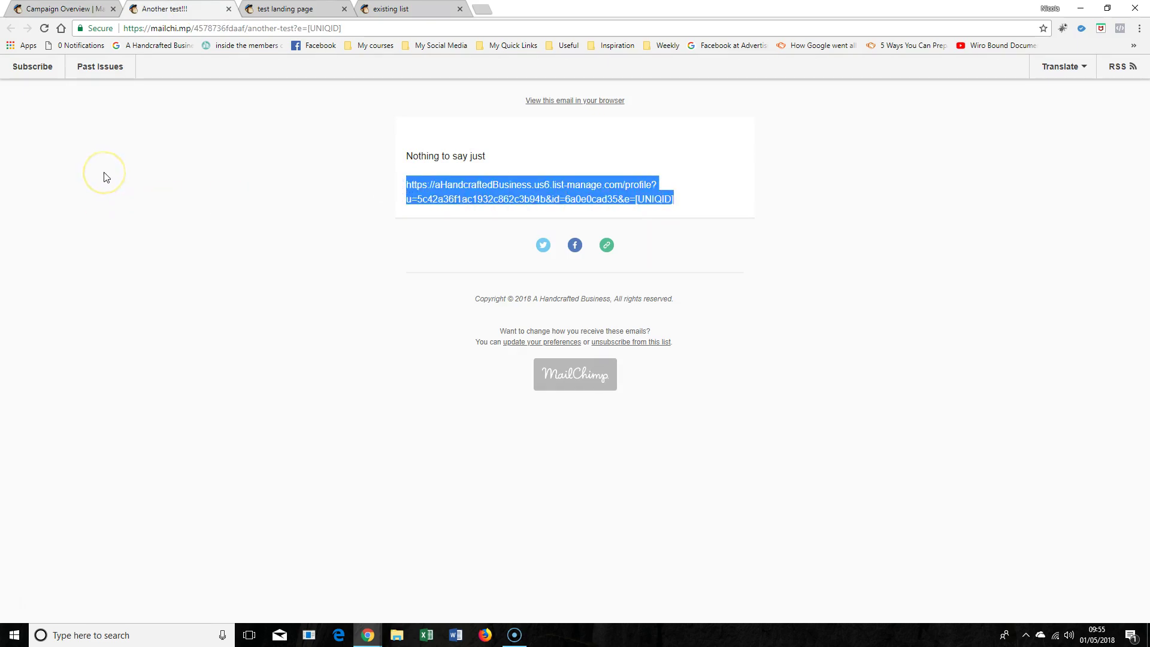
click(68, 9)
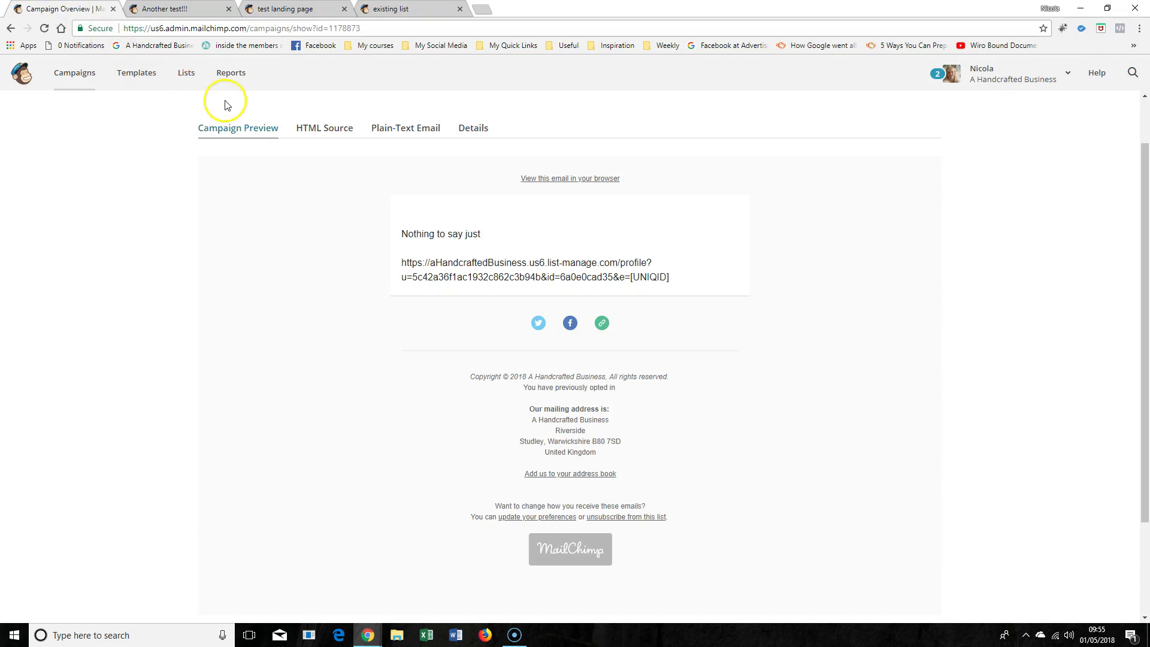
right_click(11, 30)
click(36, 105)
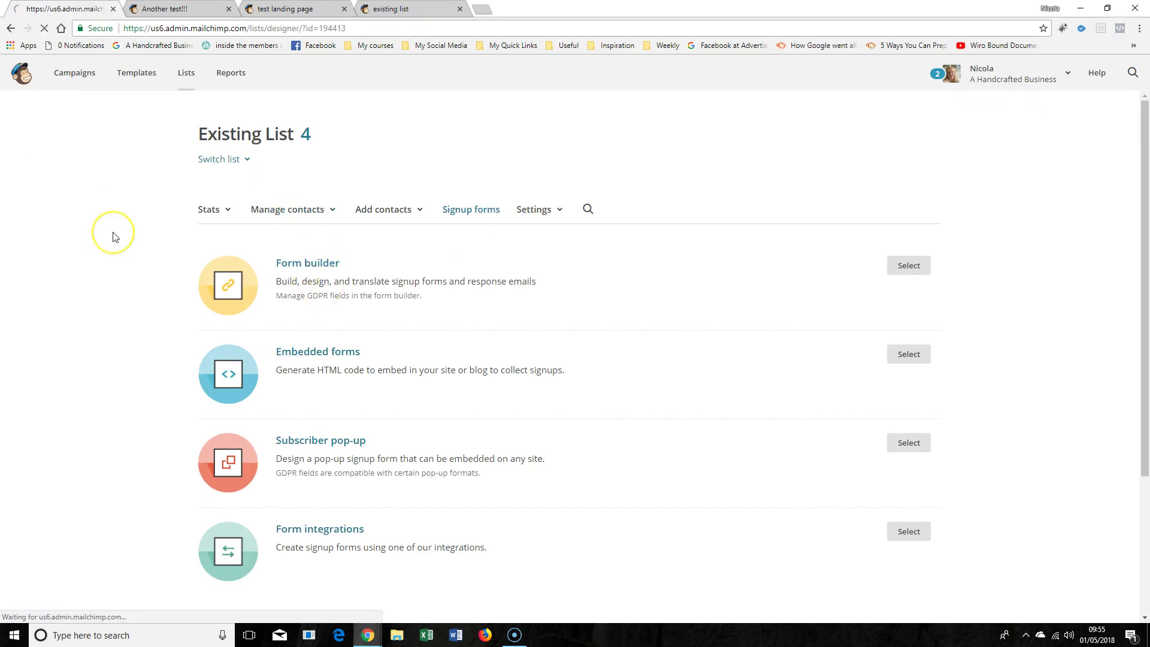
- Load the Update profile form in the form builder
click(287, 322)
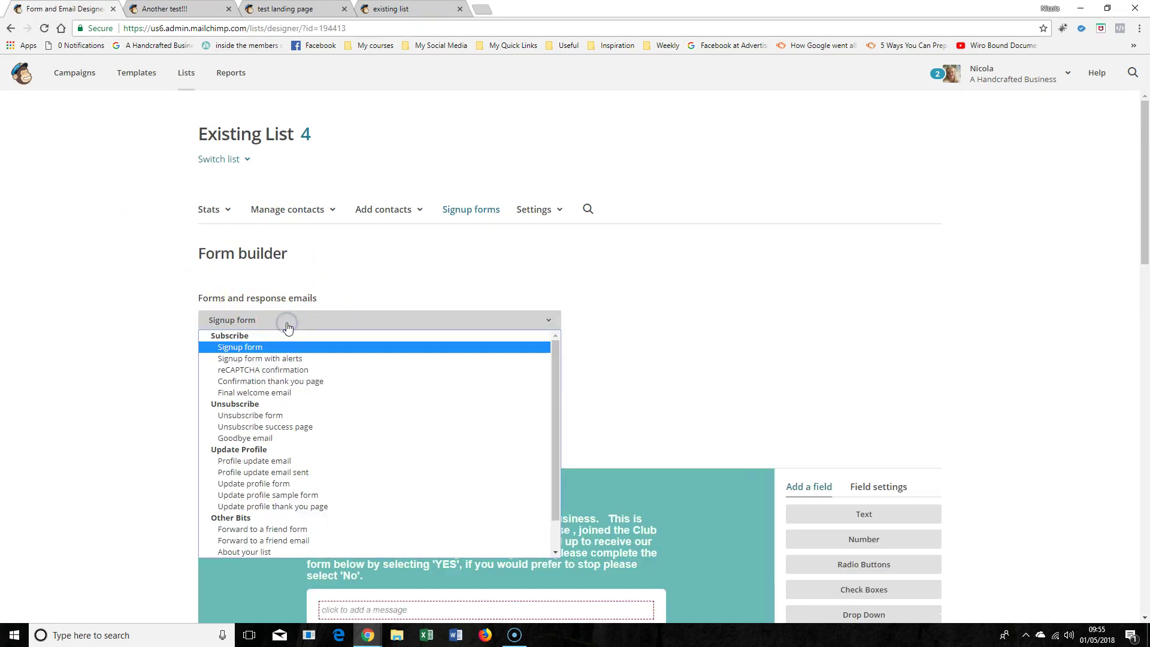
click(283, 488)
scroll(731, 296, down, 2)
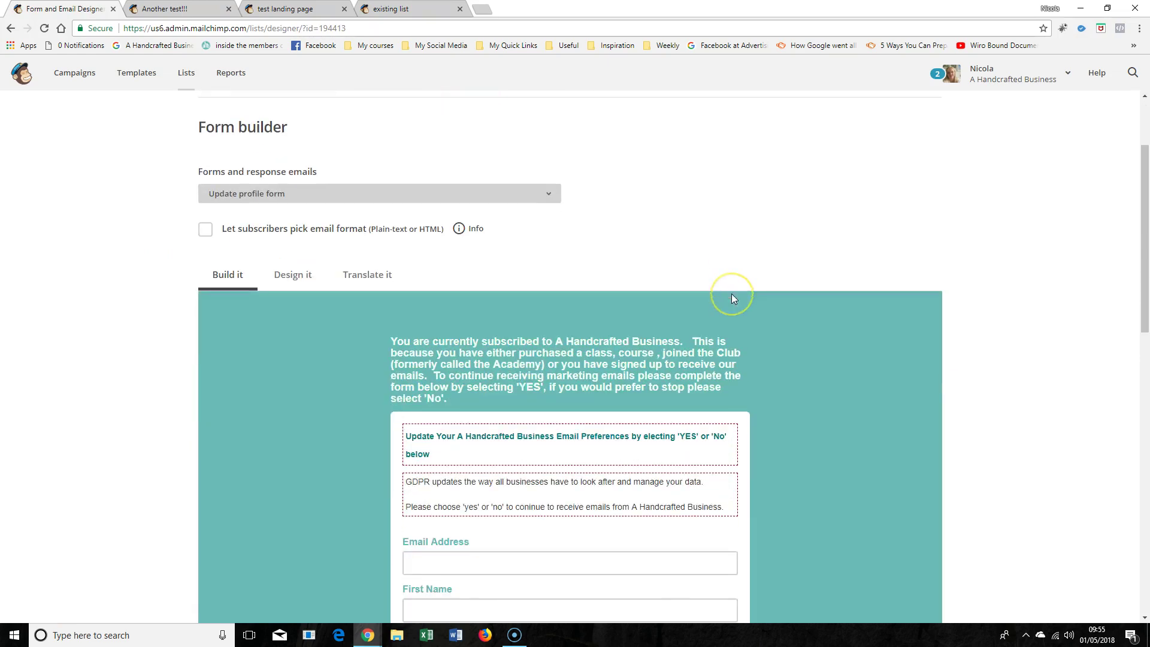
scroll(731, 296, down, 12)
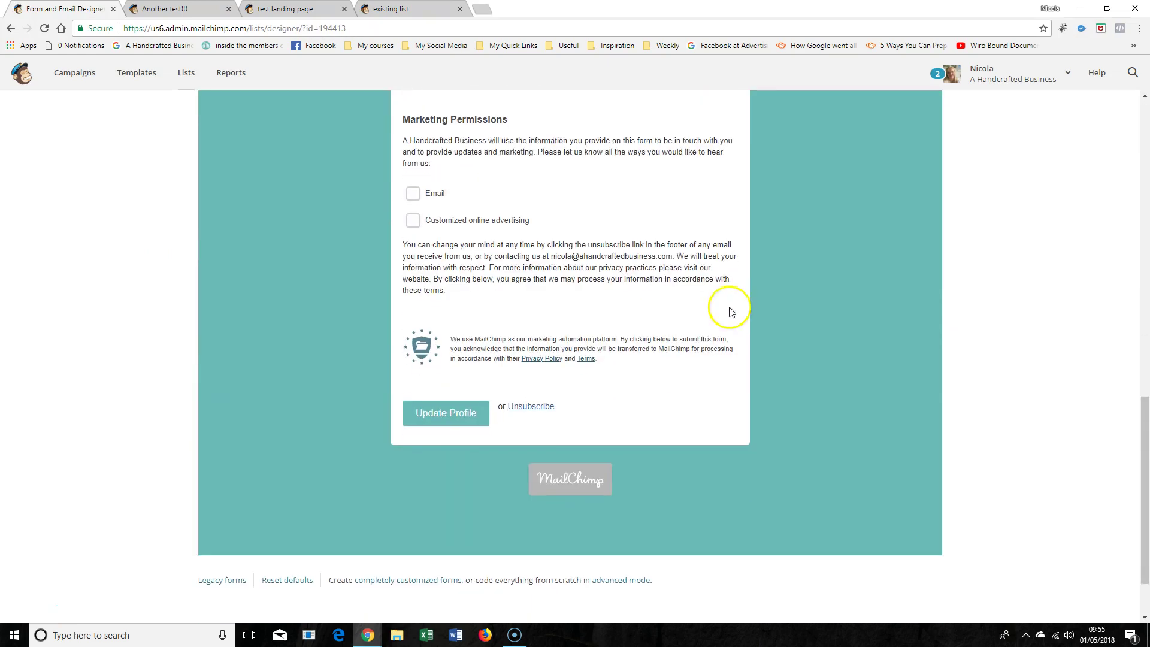
scroll(728, 309, up, 14)
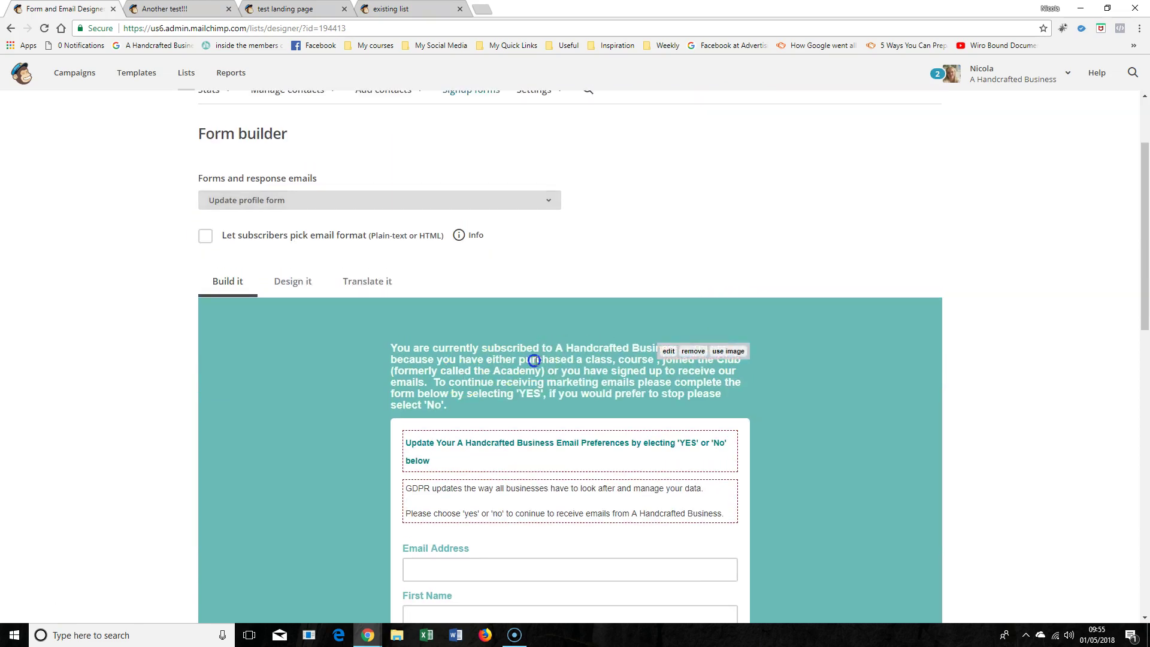
- Edit the form's intro text block and open the My Files image library
click(671, 352)
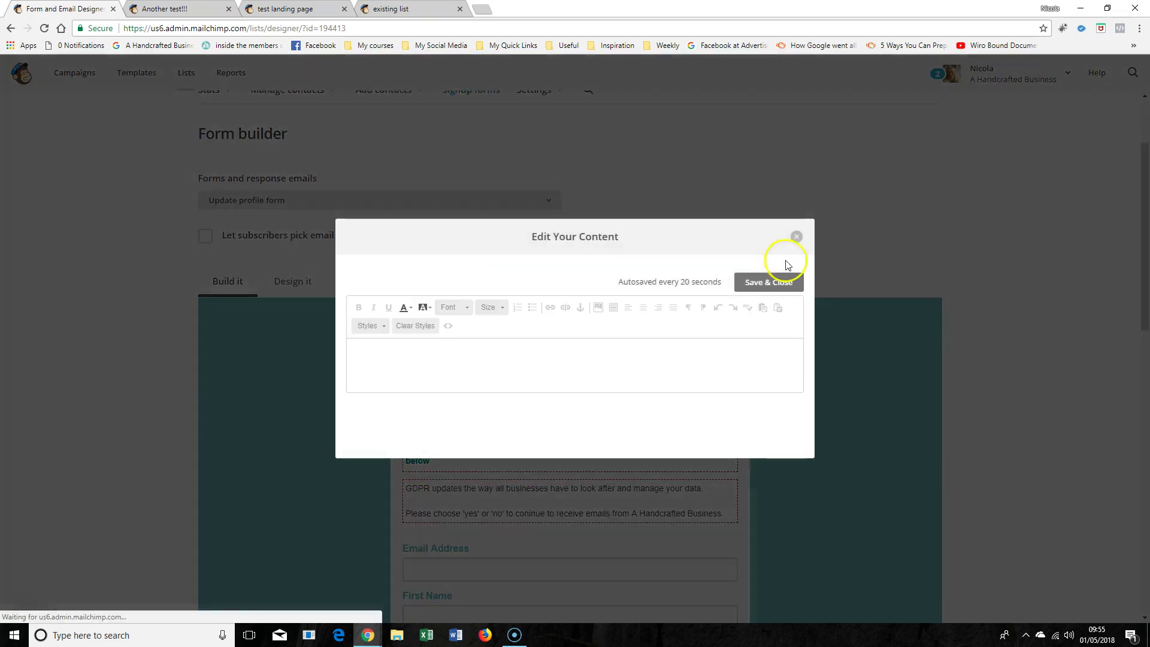
click(796, 234)
scroll(651, 394, down, 3)
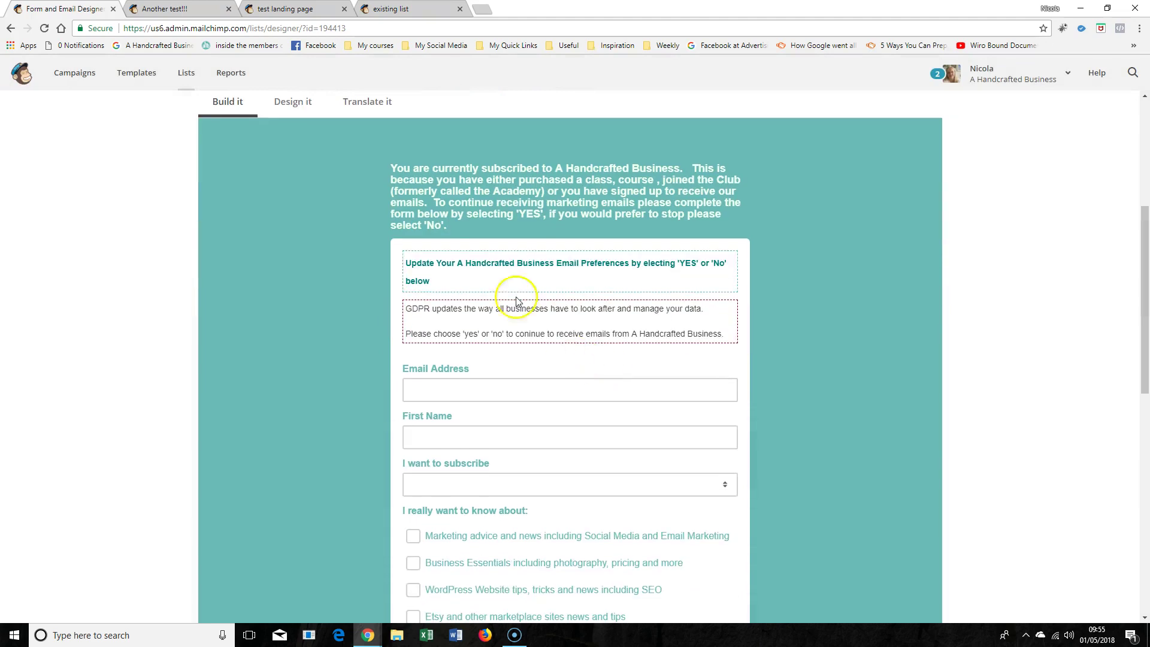
click(668, 172)
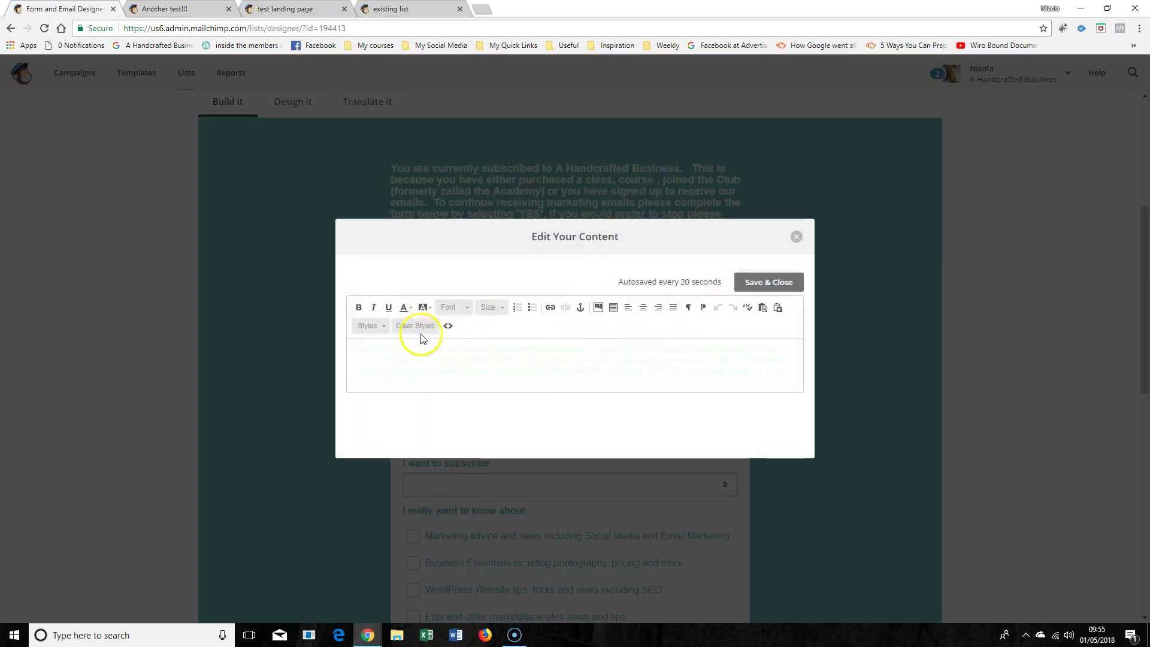
click(597, 308)
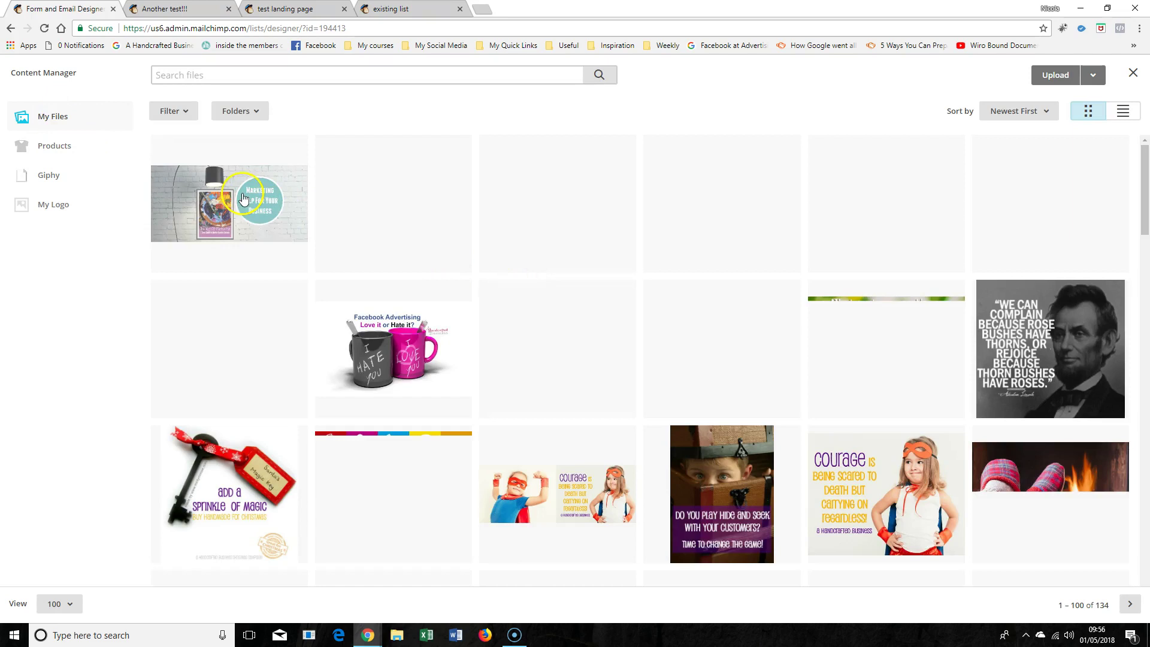
- Insert the art of marketing ebook subscribe image into the intro text, then close the content editor
click(293, 214)
click(1083, 76)
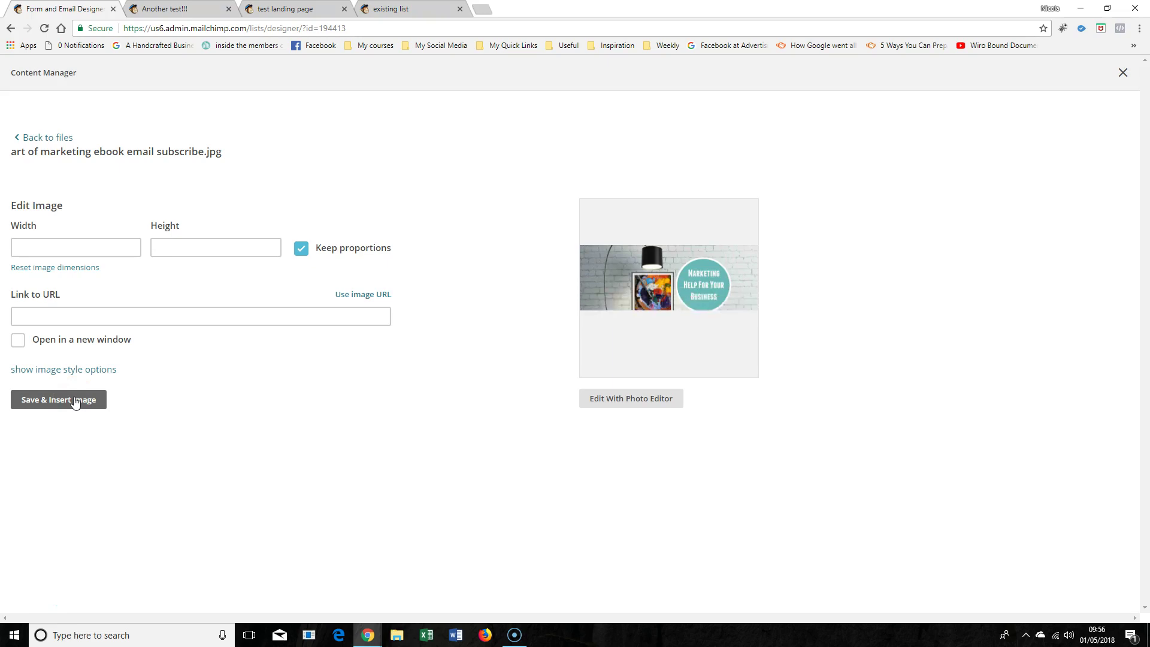
click(78, 400)
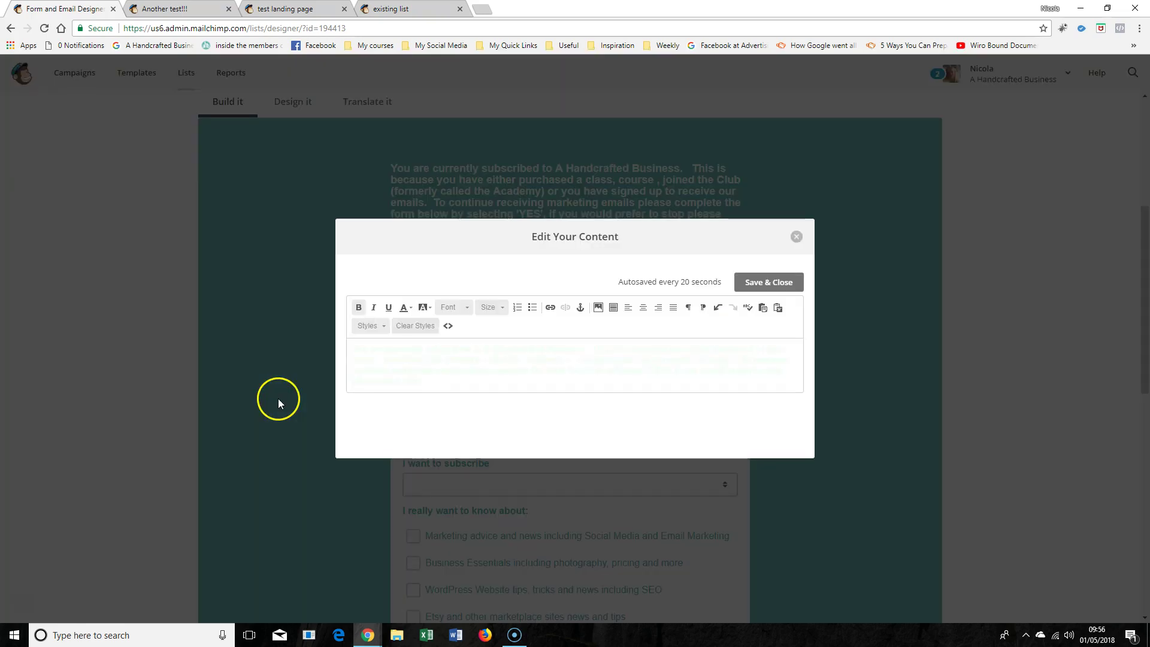
click(738, 280)
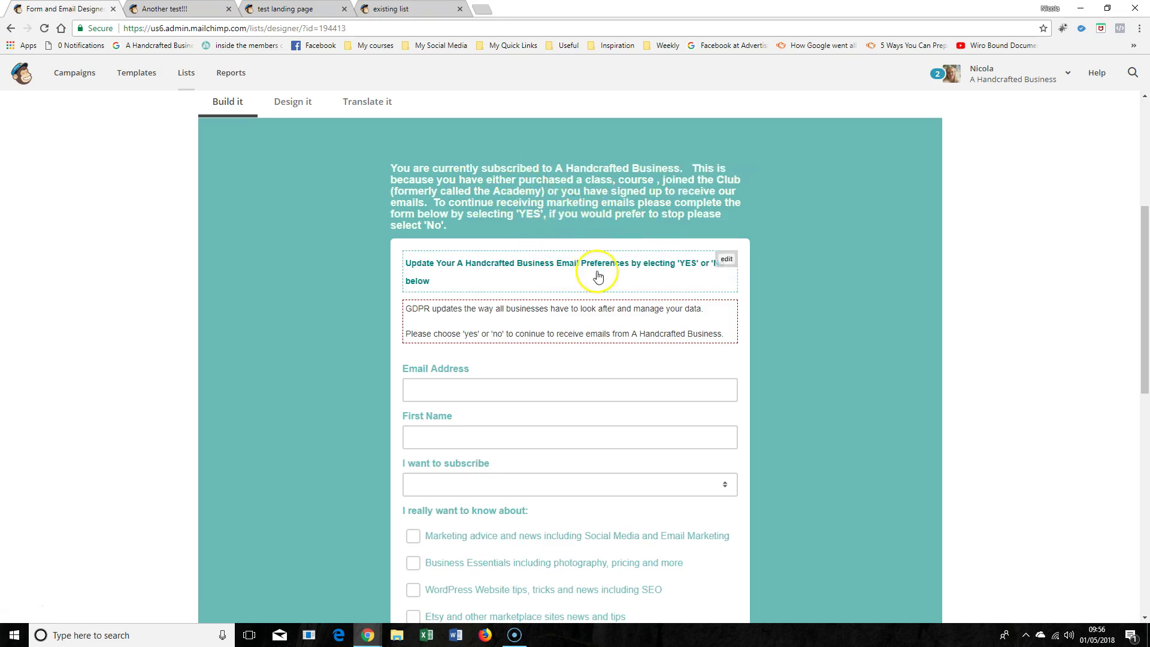
scroll(598, 275, down, 6)
scroll(623, 281, up, 5)
click(637, 324)
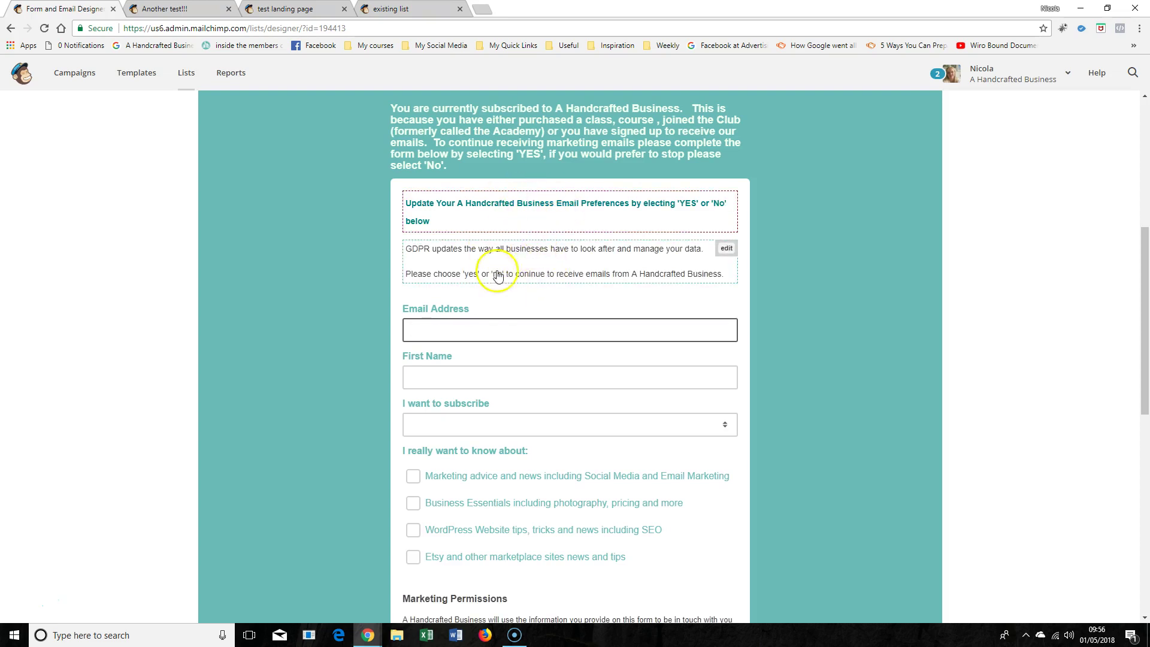
click(727, 248)
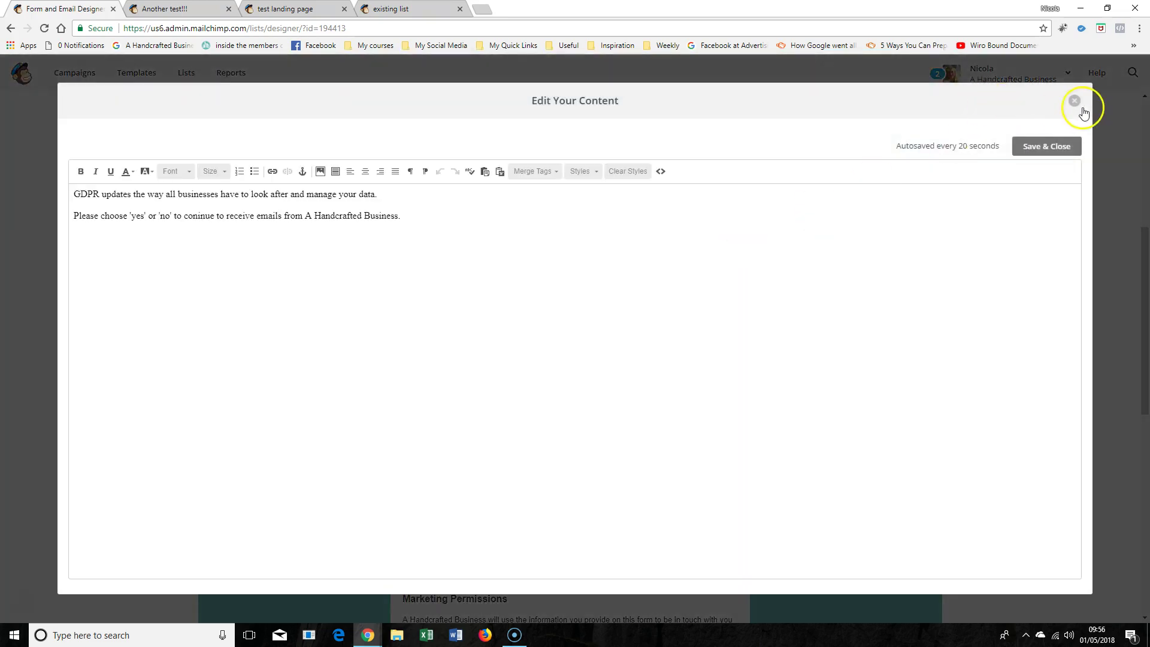
click(1075, 101)
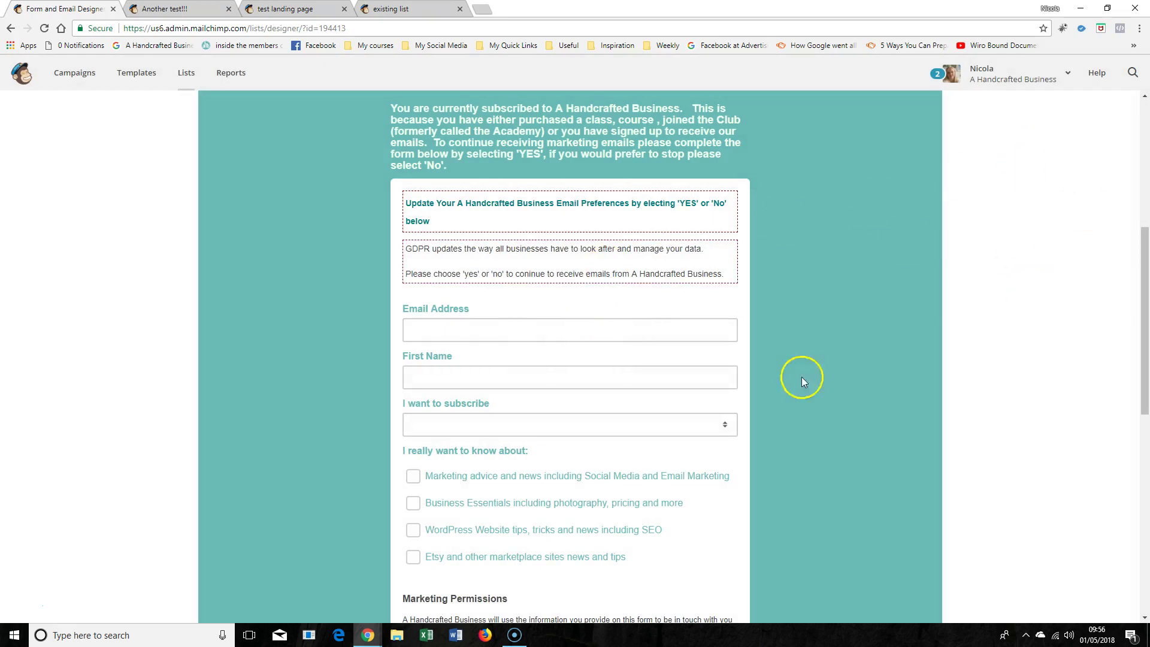
scroll(511, 301, down, 4)
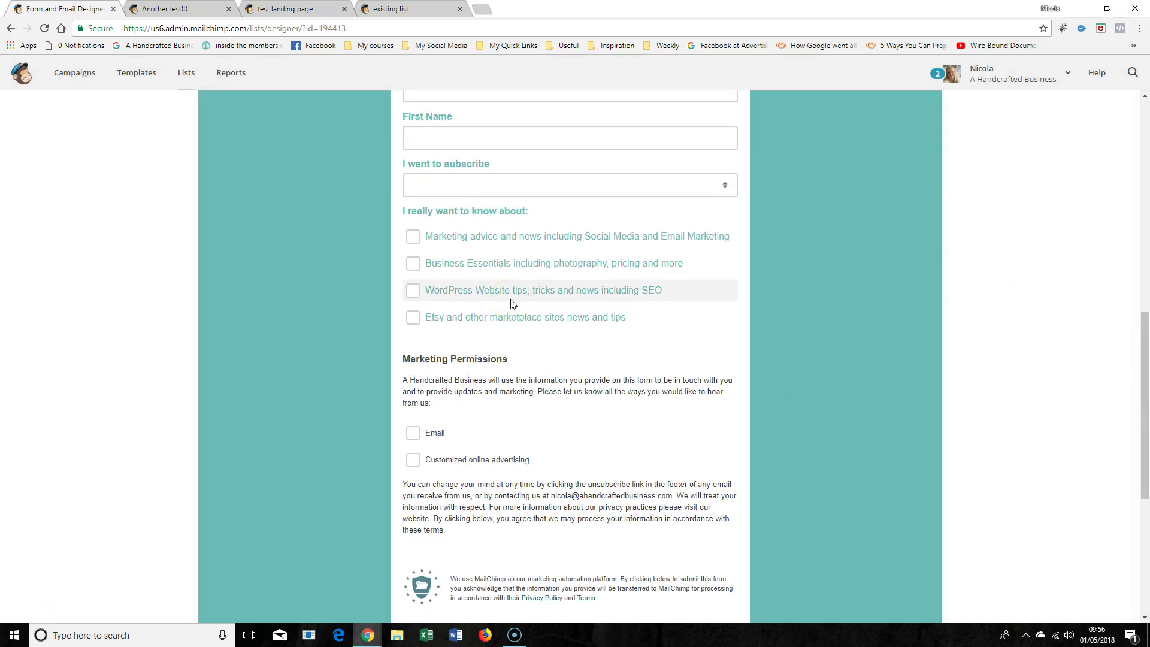
scroll(511, 301, up, 1)
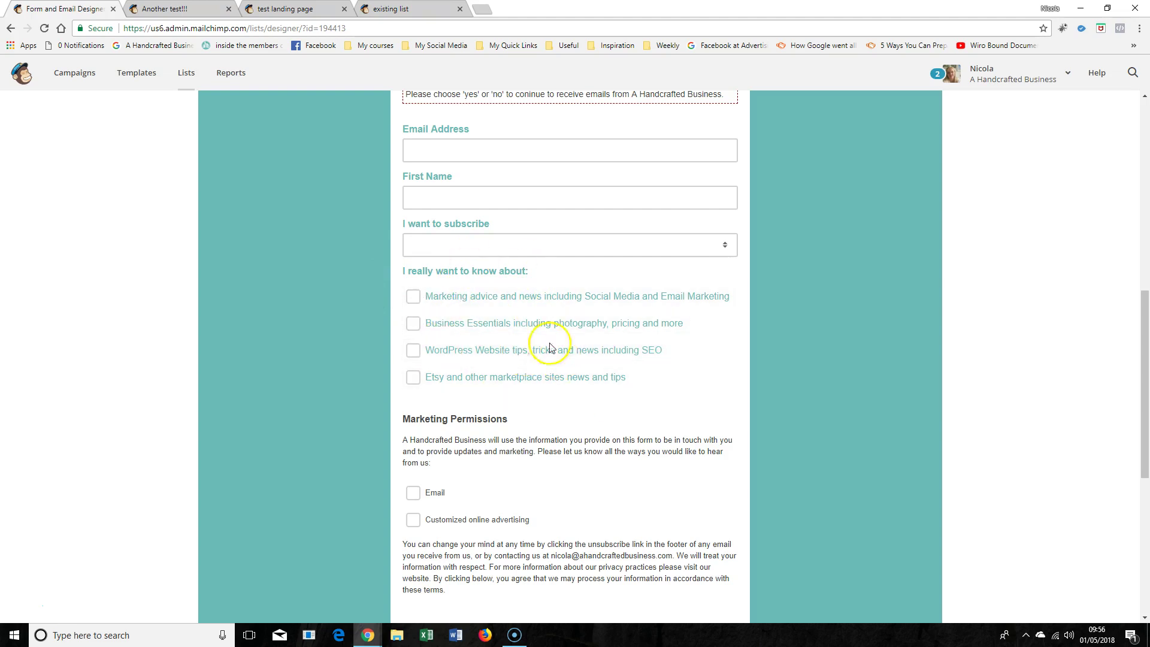
scroll(570, 347, down, 3)
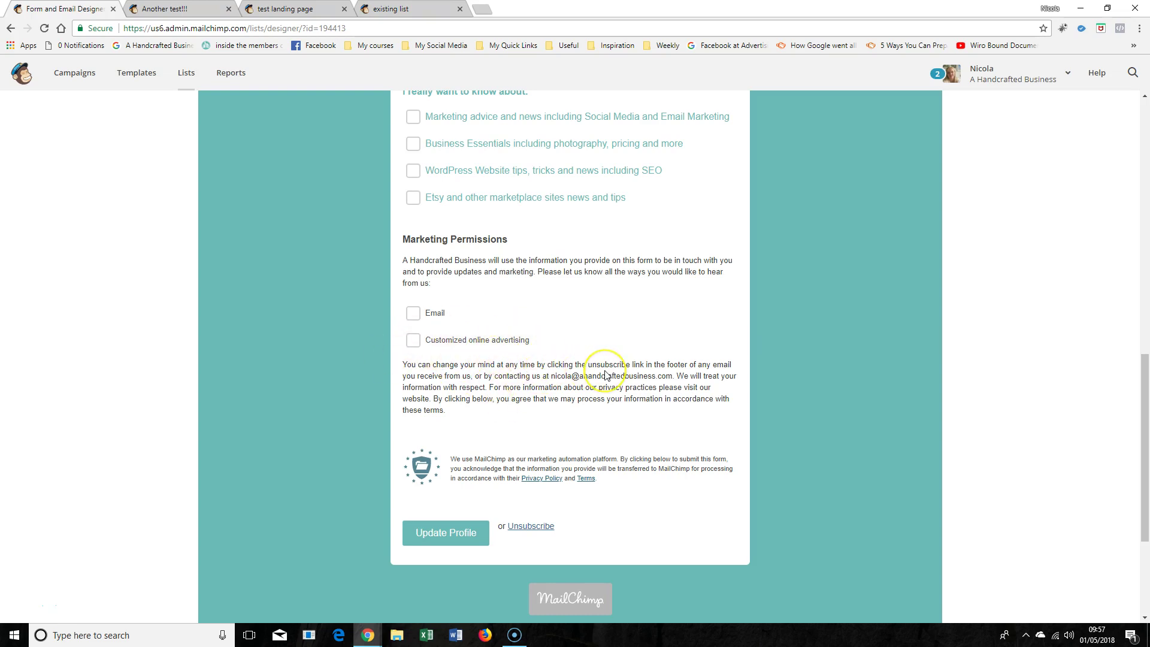
scroll(605, 374, up, 1)
scroll(607, 374, down, 2)
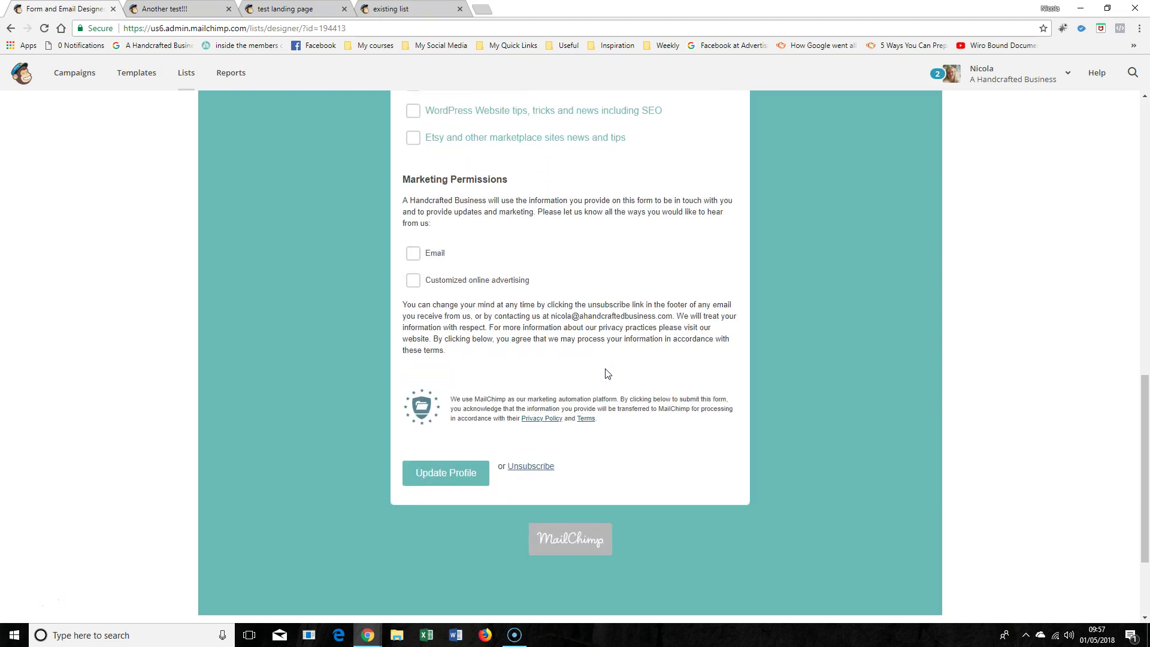
scroll(610, 372, up, 11)
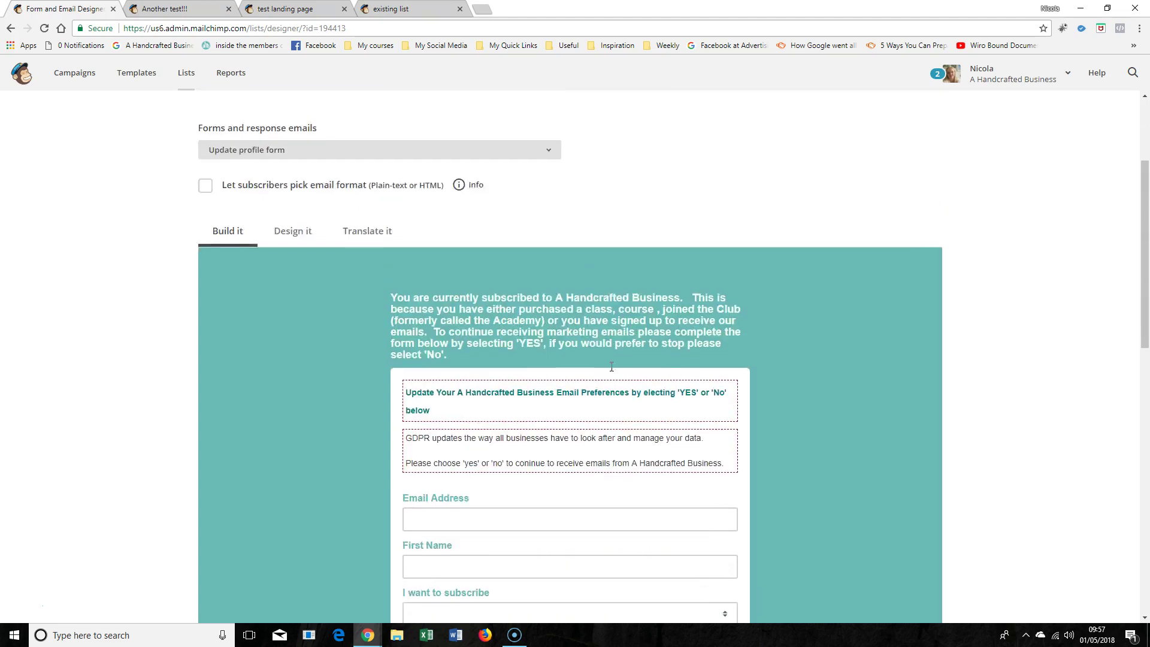
scroll(610, 365, down, 1)
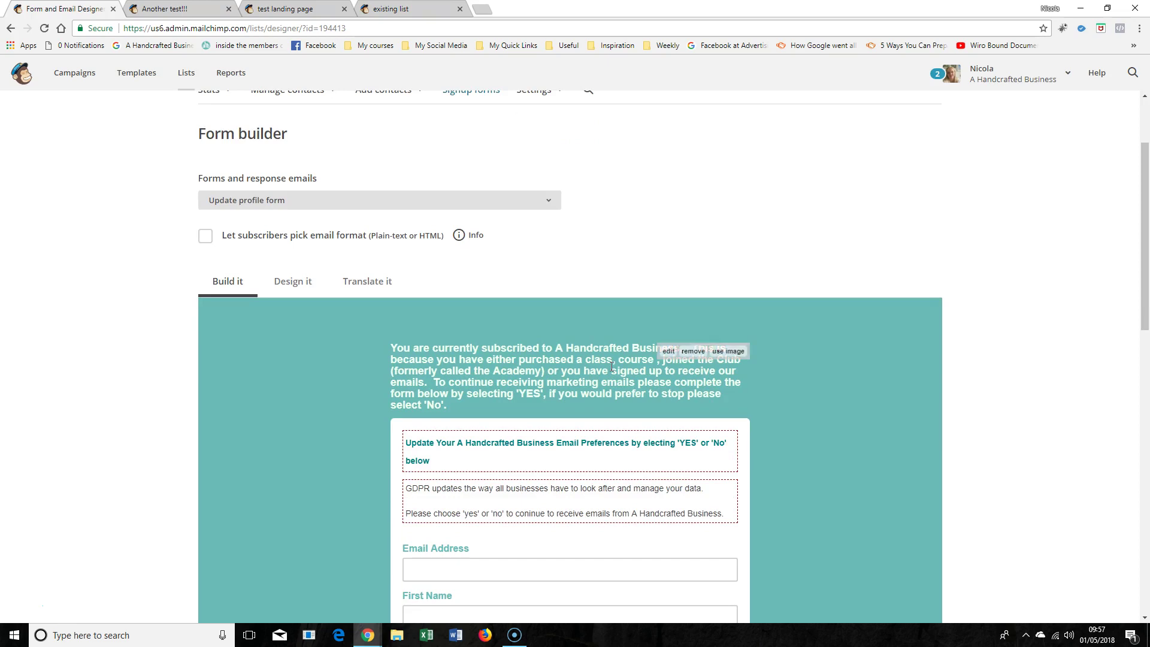
scroll(611, 366, down, 2)
scroll(609, 367, up, 4)
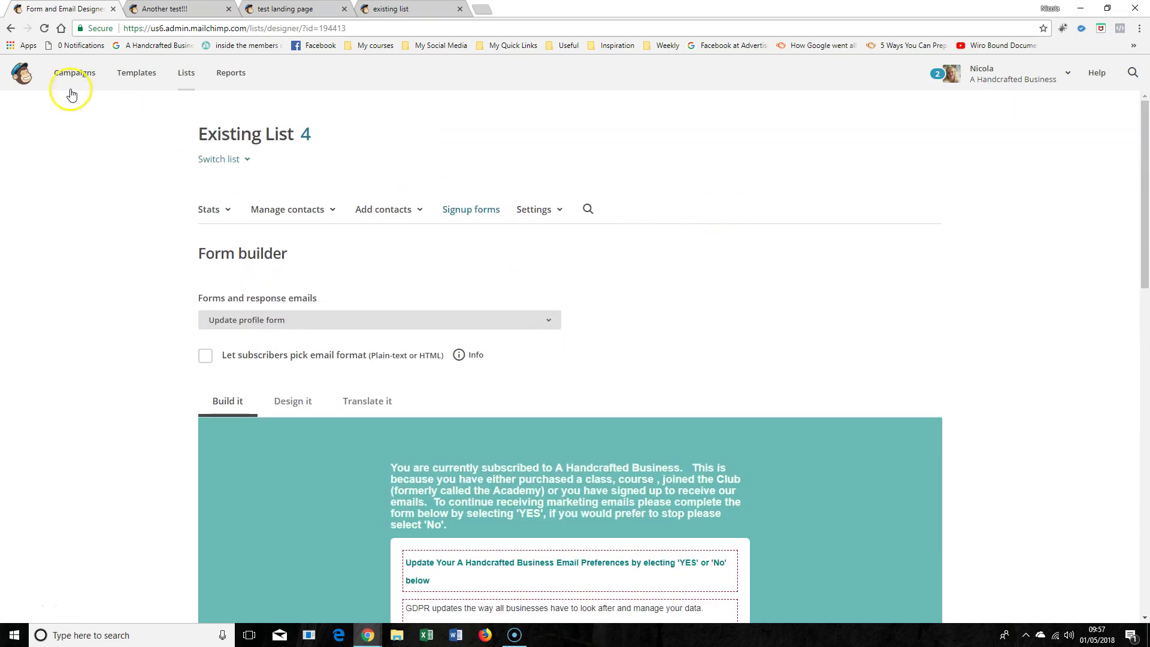
- Create a new regular email campaign named 'testing again' from the Campaigns page
click(11, 29)
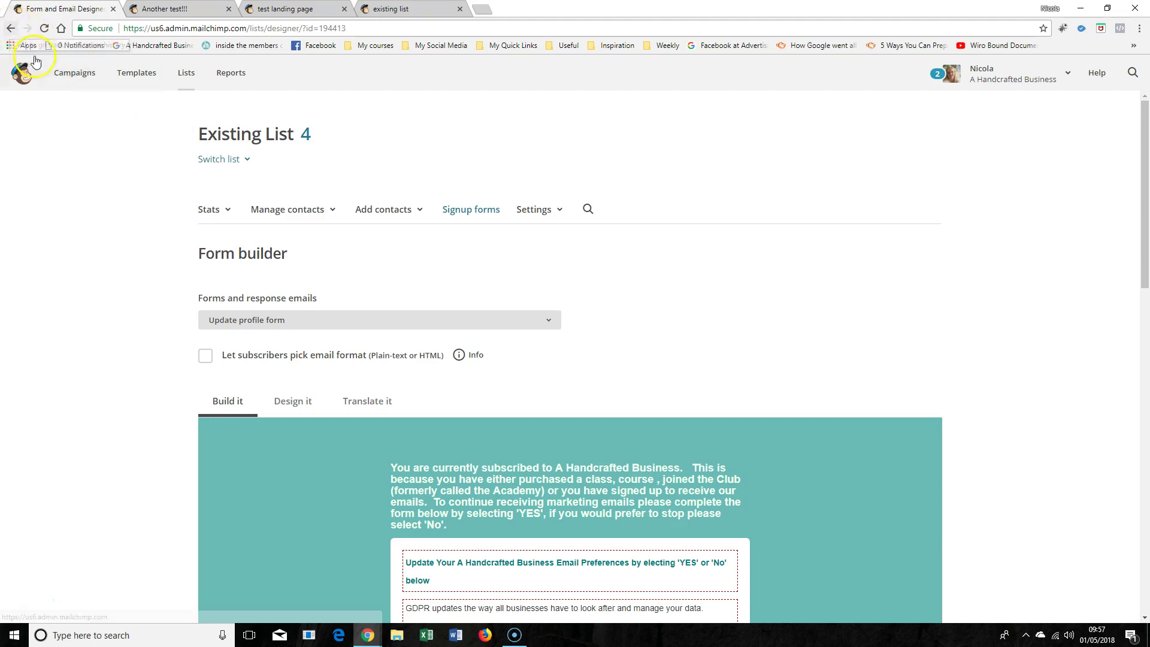
click(866, 133)
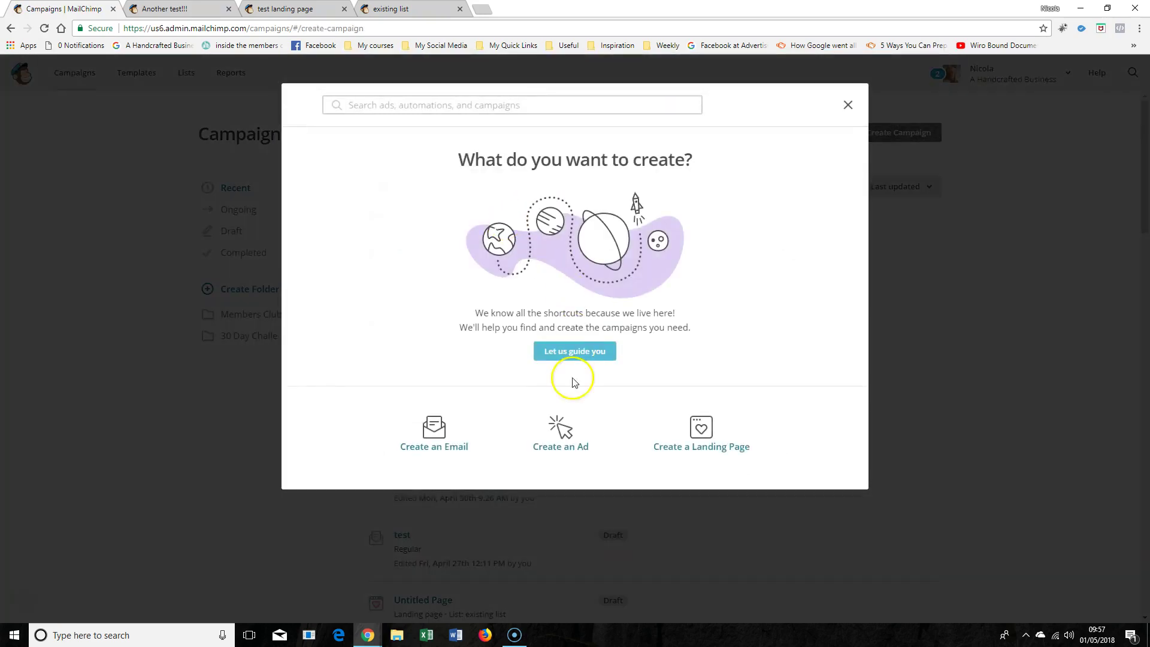
click(438, 433)
click(493, 312)
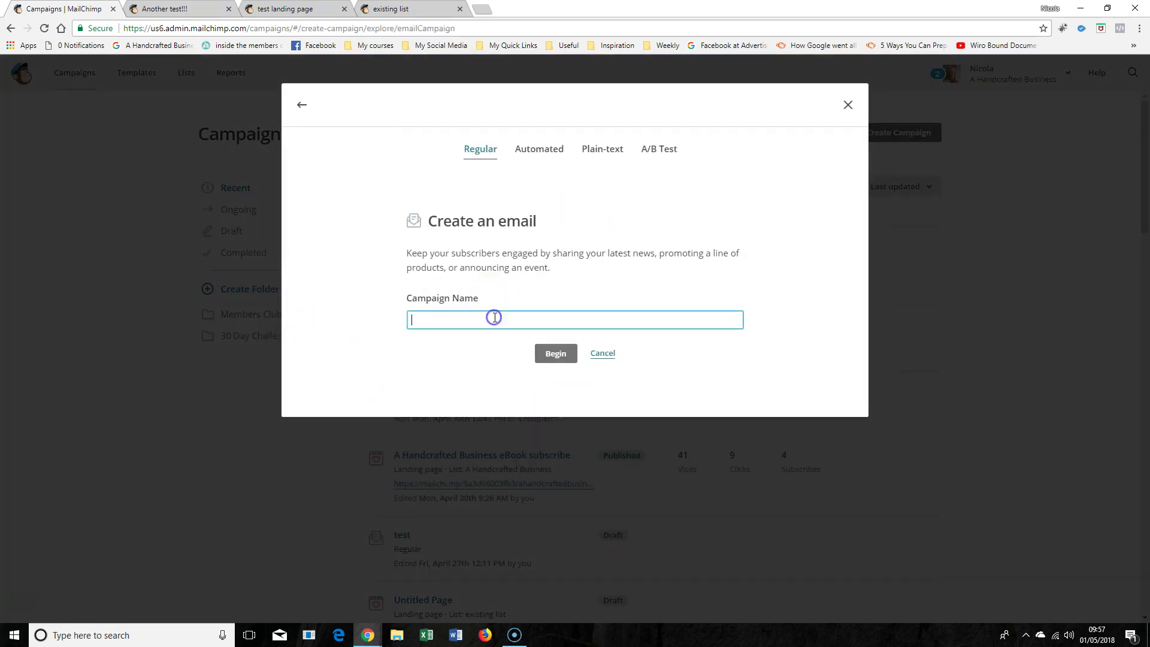
text(testing again)
click(556, 353)
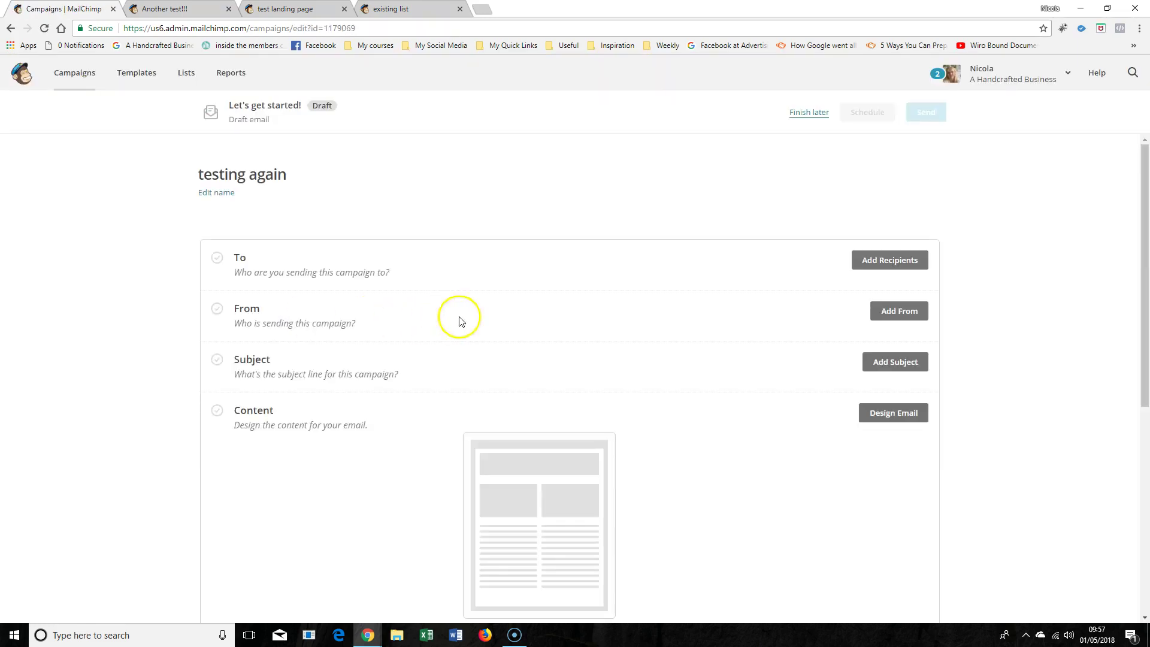
- Apply the Basic 1 Column template to the 'testing again' email design
click(917, 413)
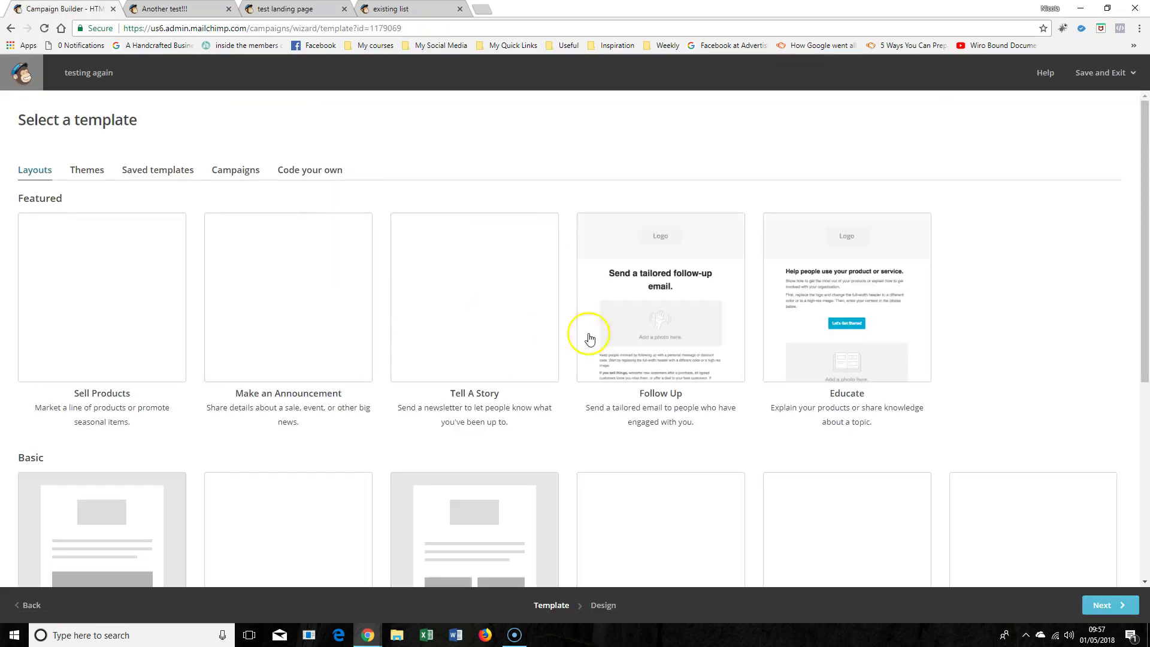
scroll(151, 412, down, 4)
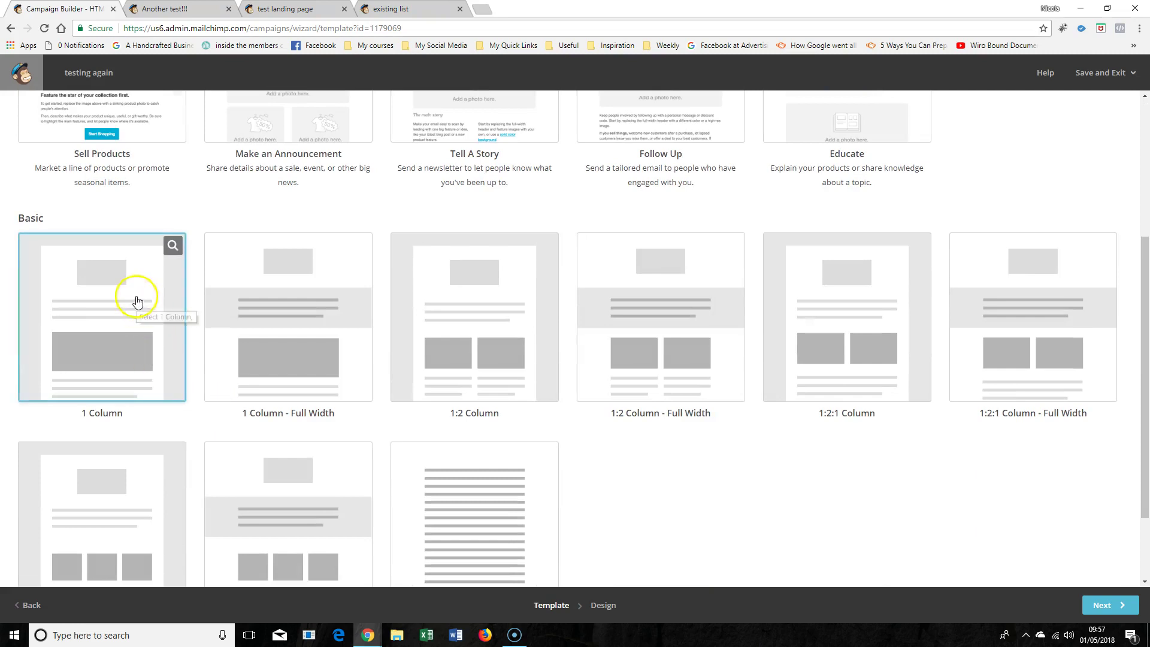
click(137, 300)
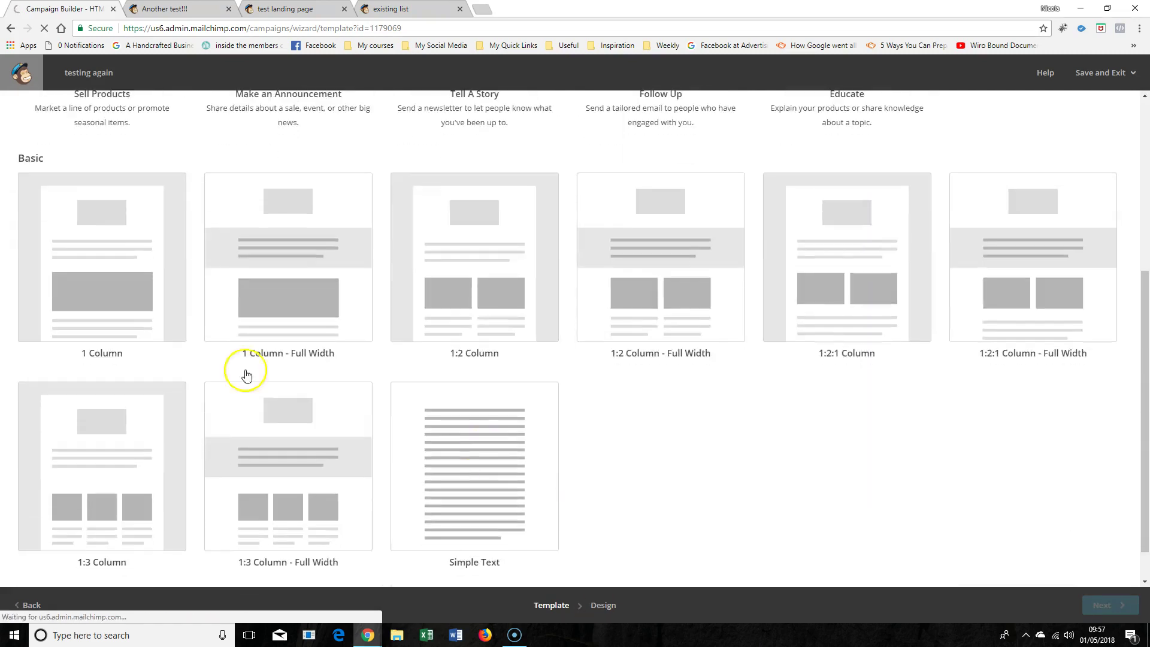
click(357, 634)
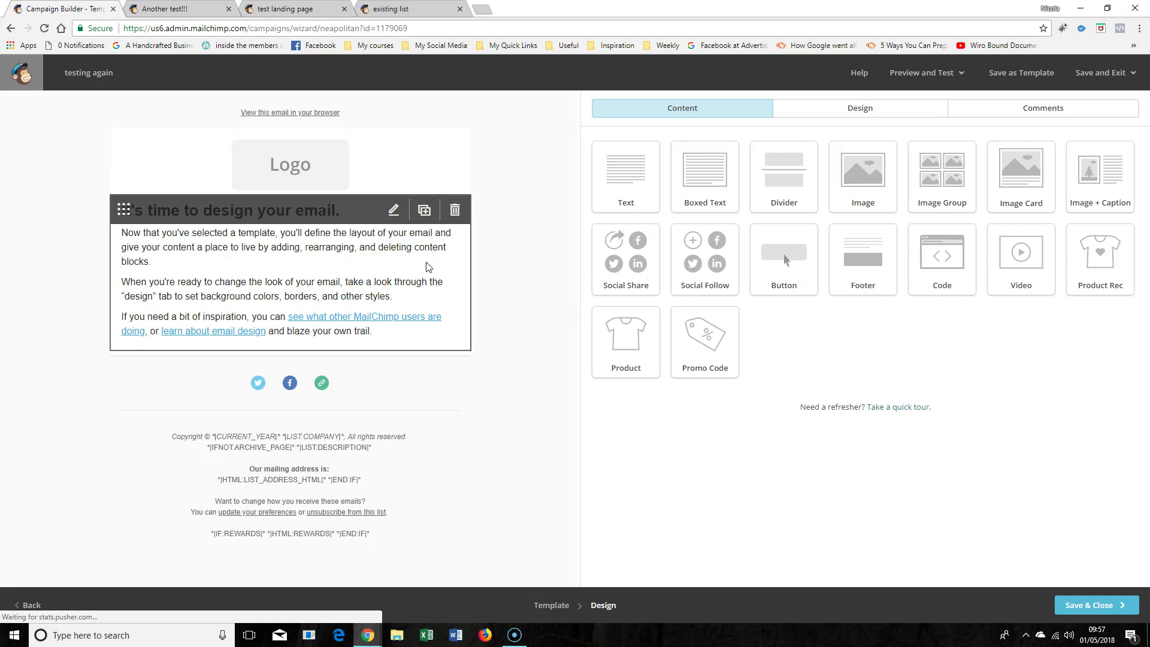
- Append the *|UPDATE_PROFILE|* List Links merge tag to the 'It's time to design your email.' heading
click(435, 266)
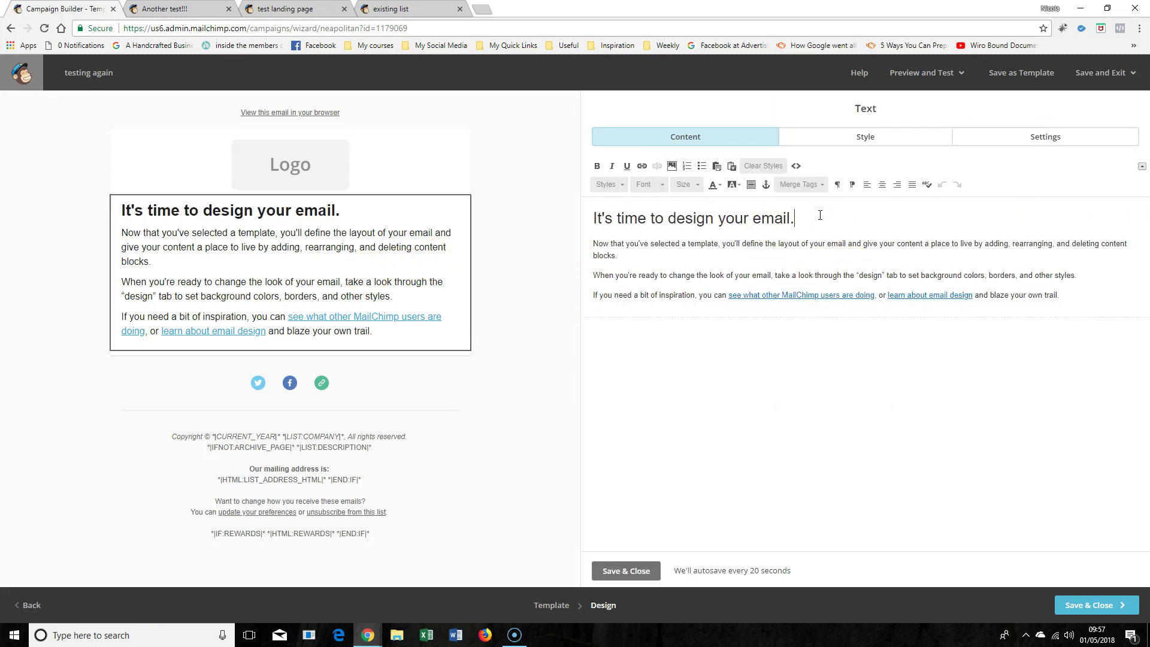
click(814, 186)
drag(859, 215, 861, 243)
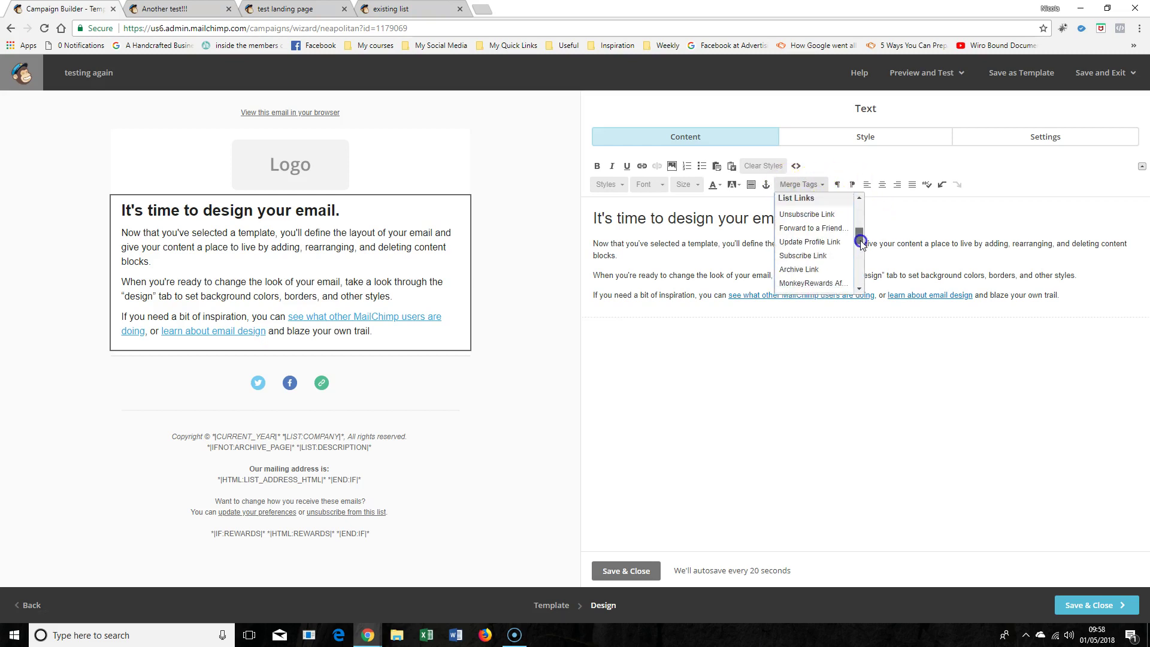
click(808, 242)
drag(963, 219, 799, 219)
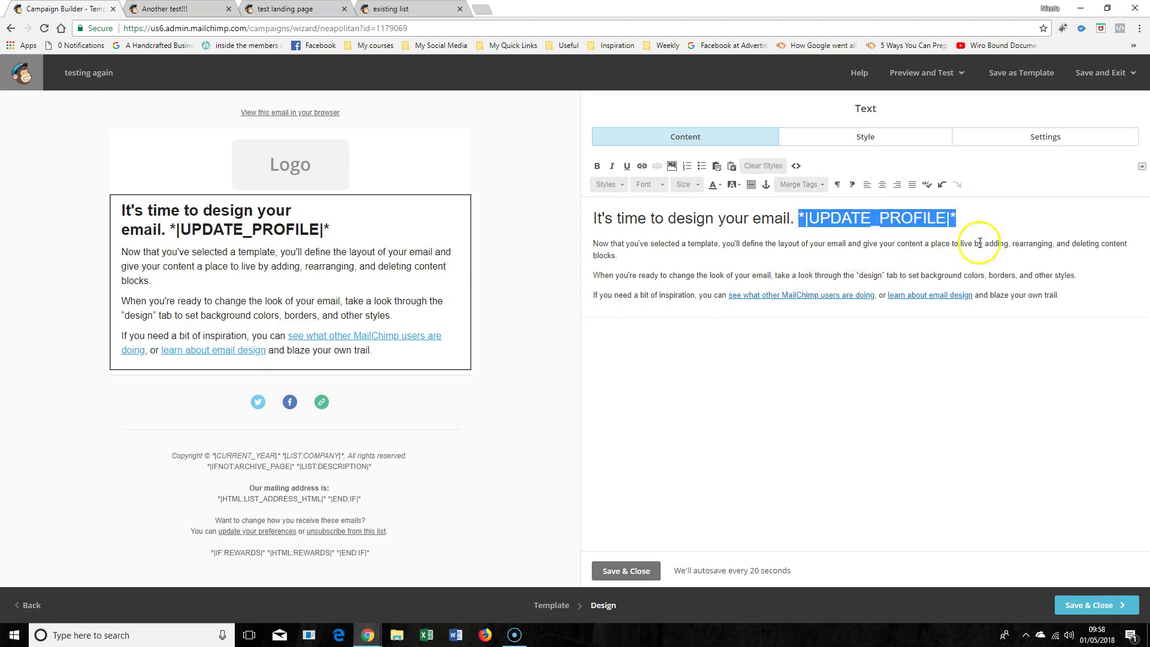
click(1000, 223)
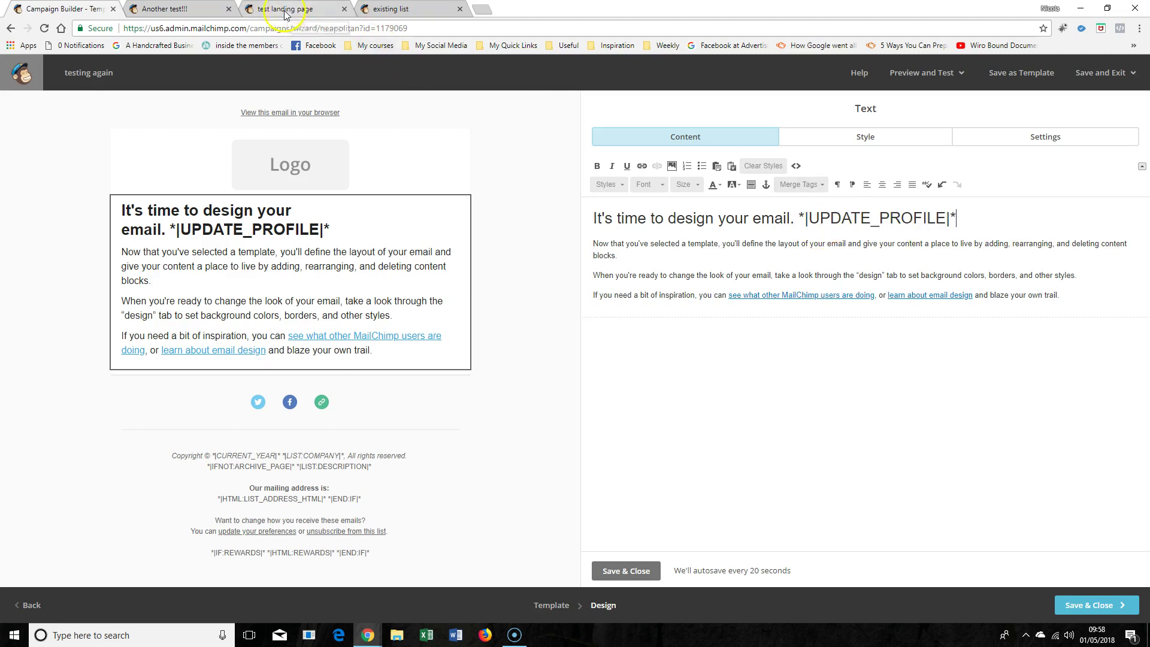
click(264, 9)
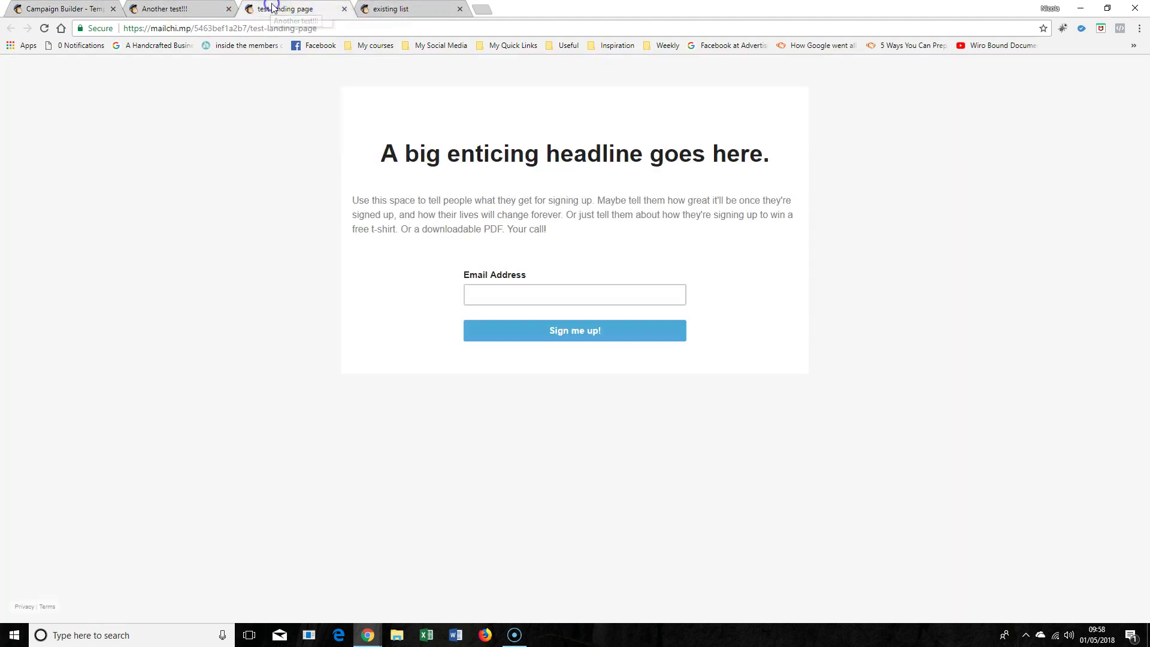
click(388, 12)
click(193, 9)
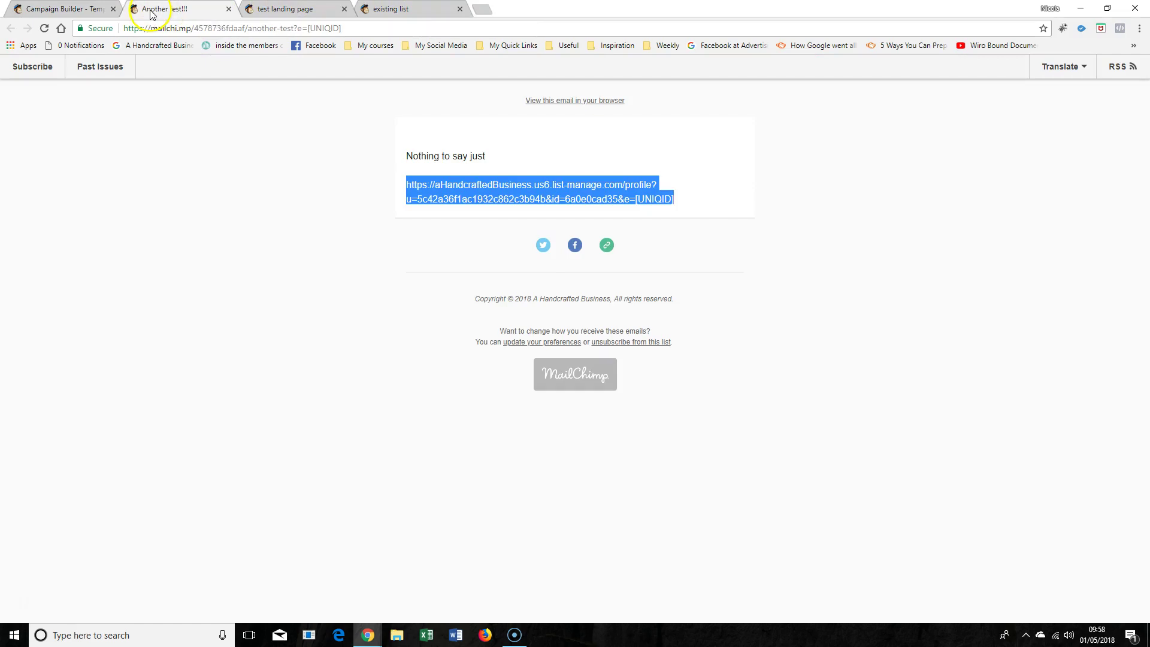
click(670, 197)
drag(673, 196, 640, 202)
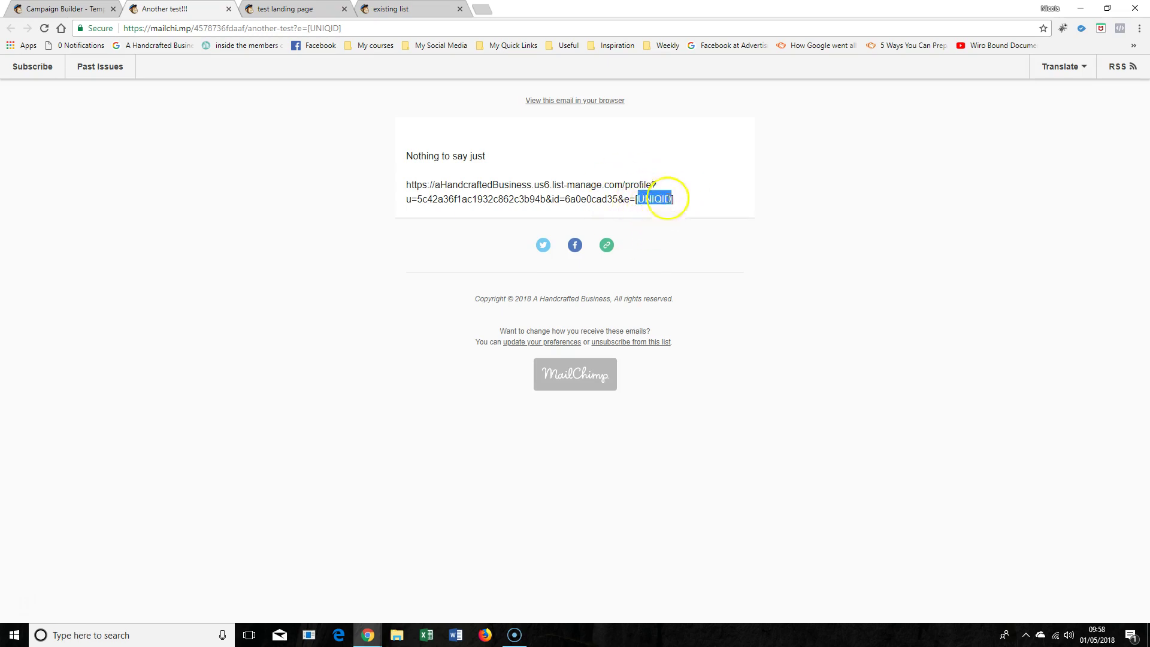
click(53, 10)
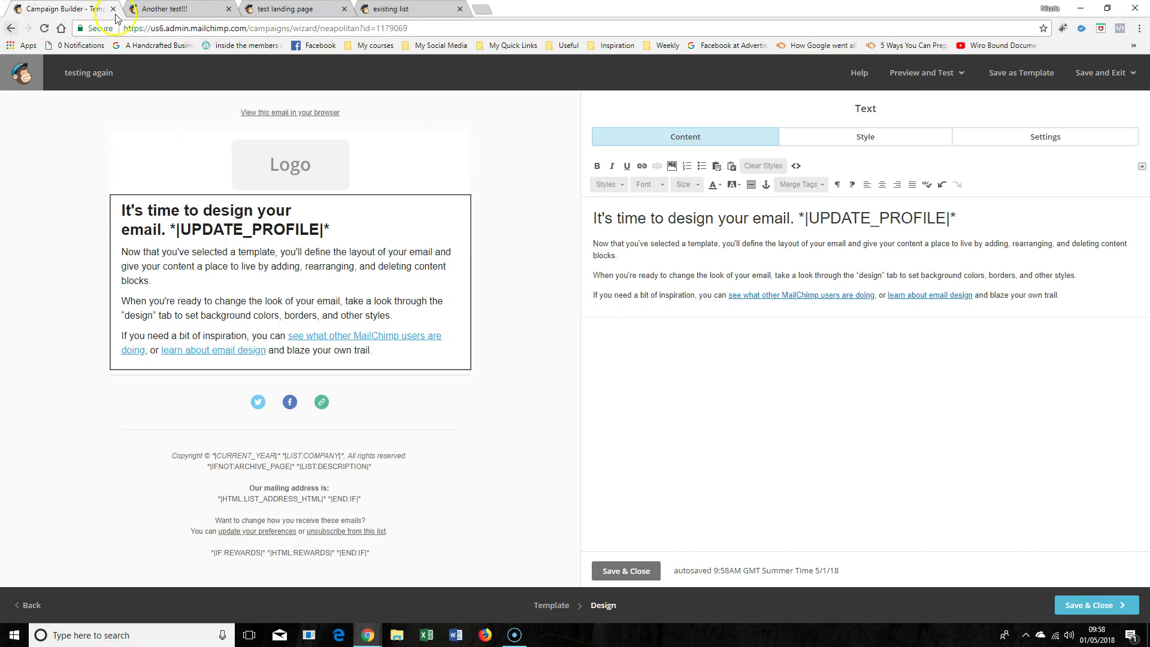
- Go back through browser history to Existing List 4's Signup forms overview
right_click(10, 28)
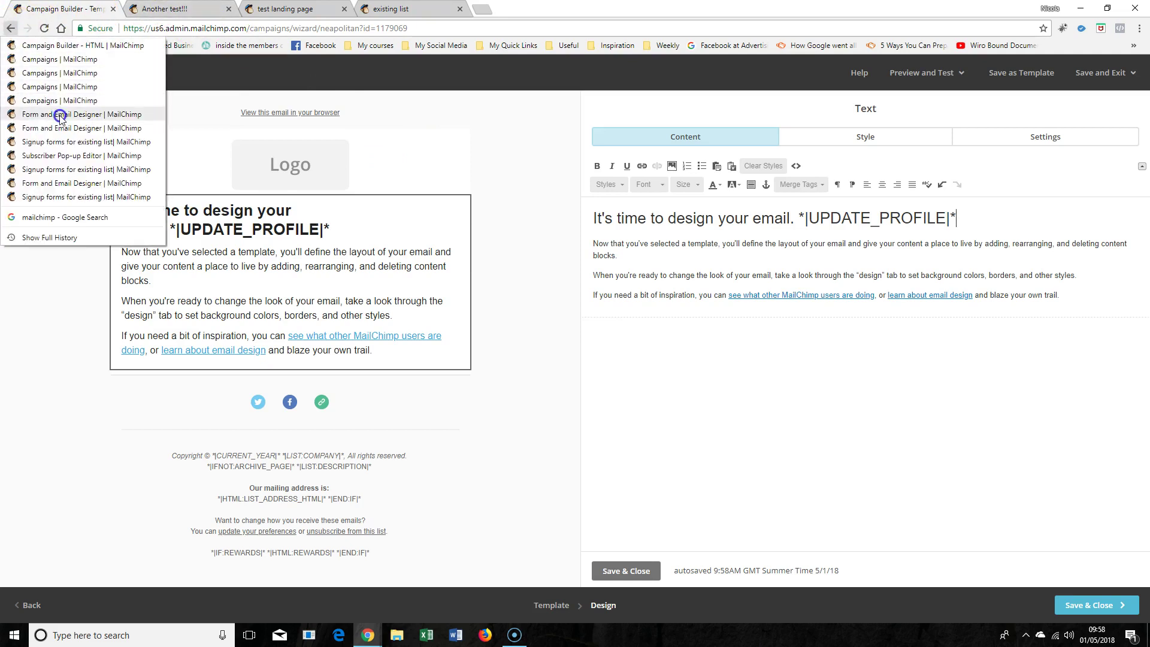
click(69, 169)
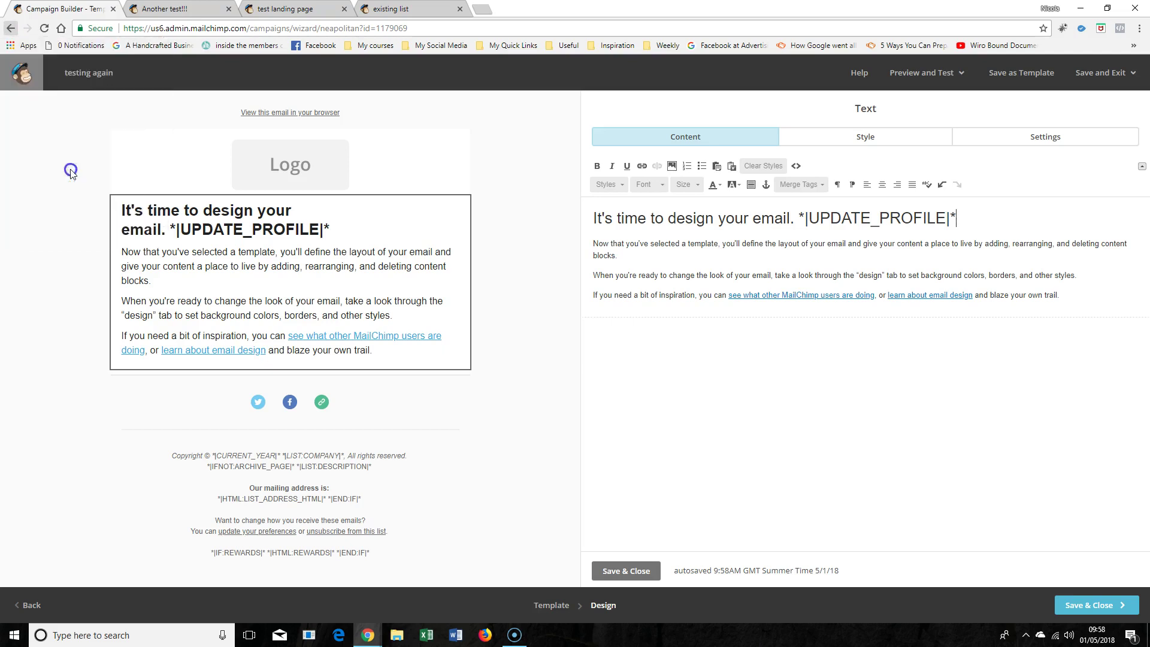
click(217, 157)
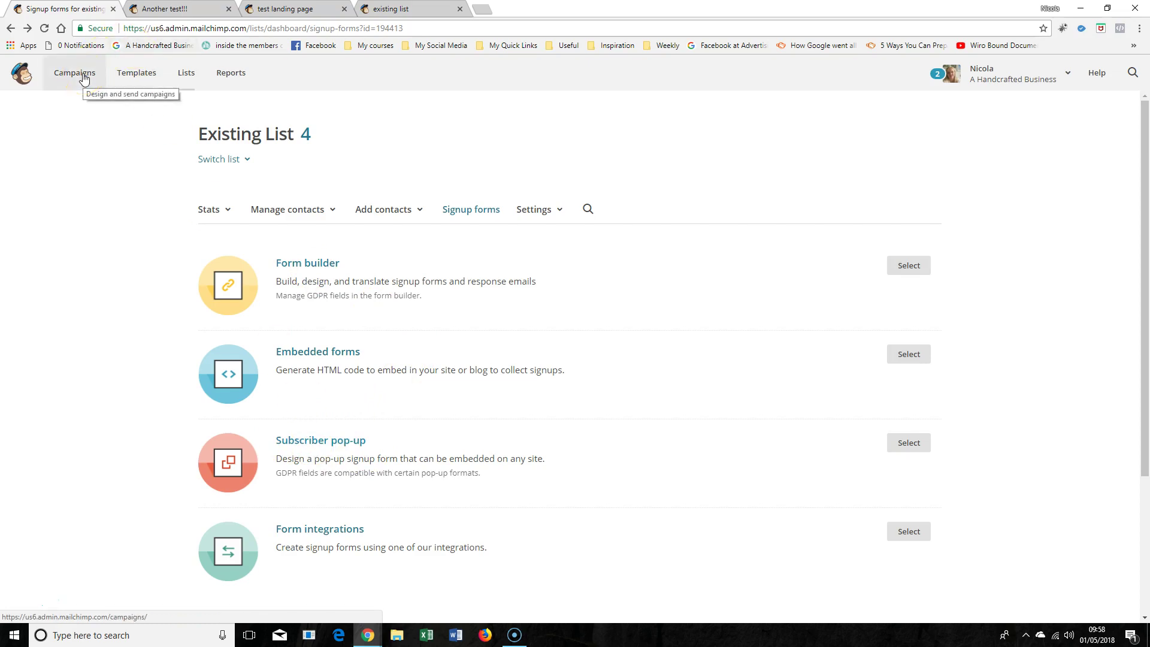
click(53, 220)
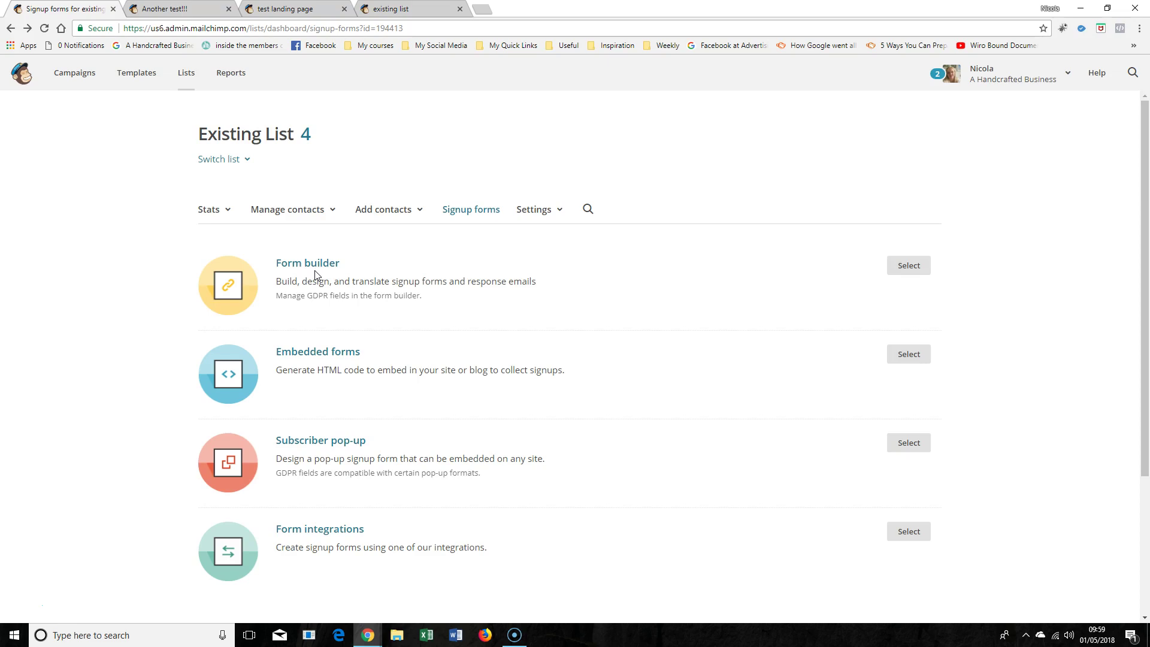
- Open Embedded forms and select the Classic form's embed code
click(327, 351)
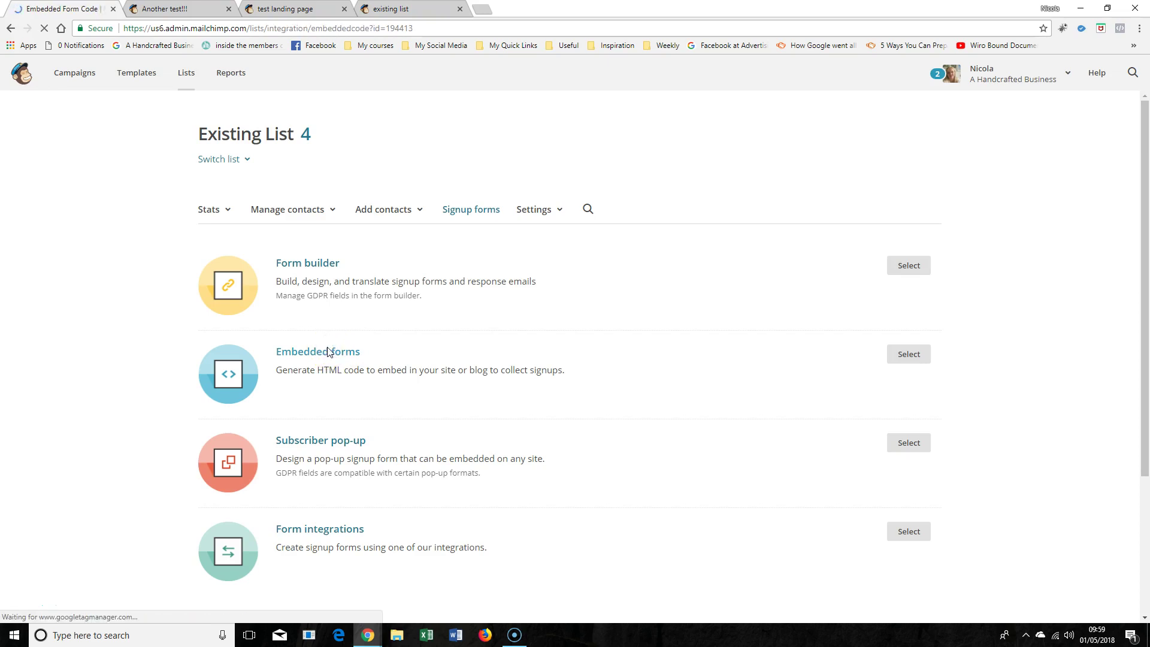
scroll(531, 351, down, 2)
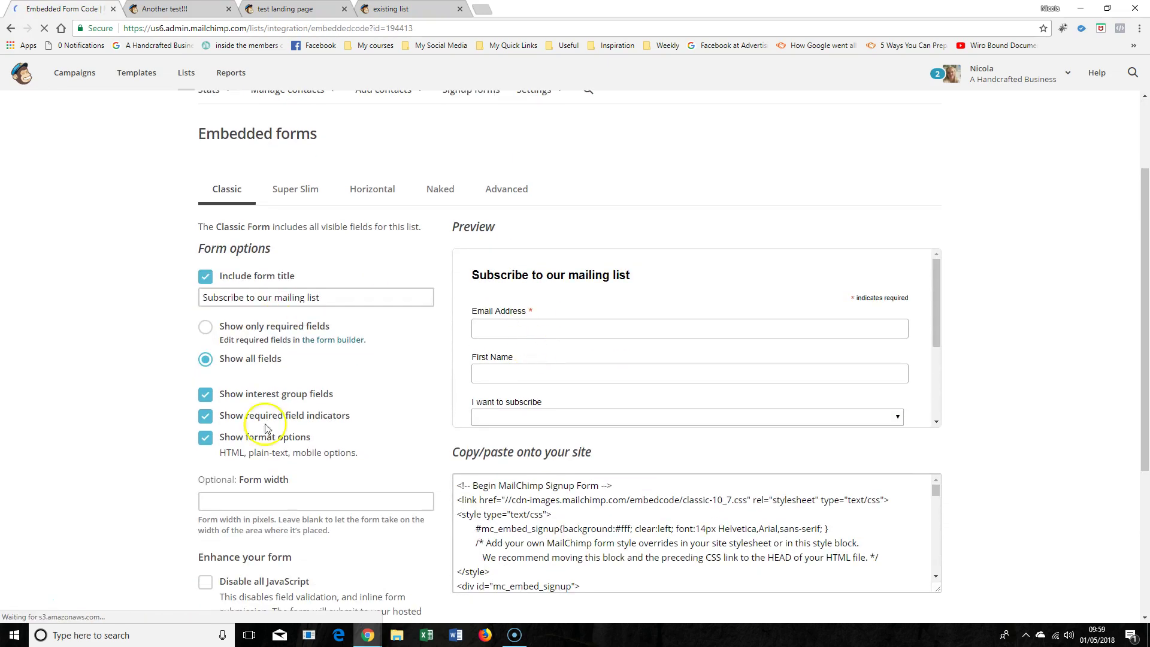
scroll(425, 411, down, 3)
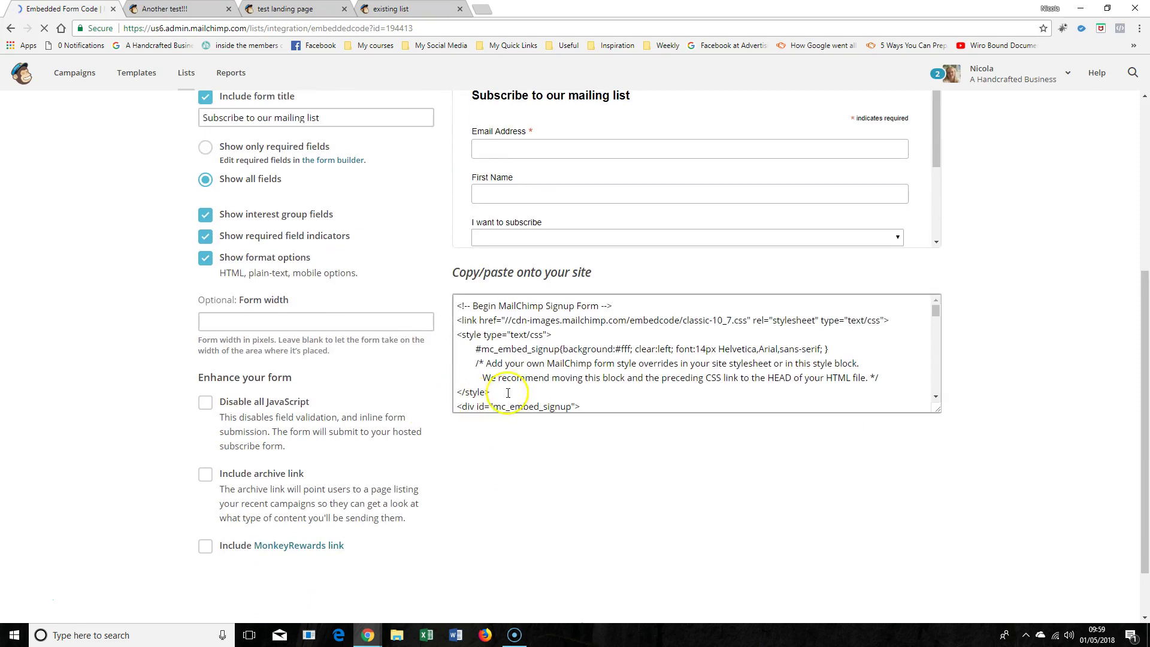
scroll(524, 398, up, 3)
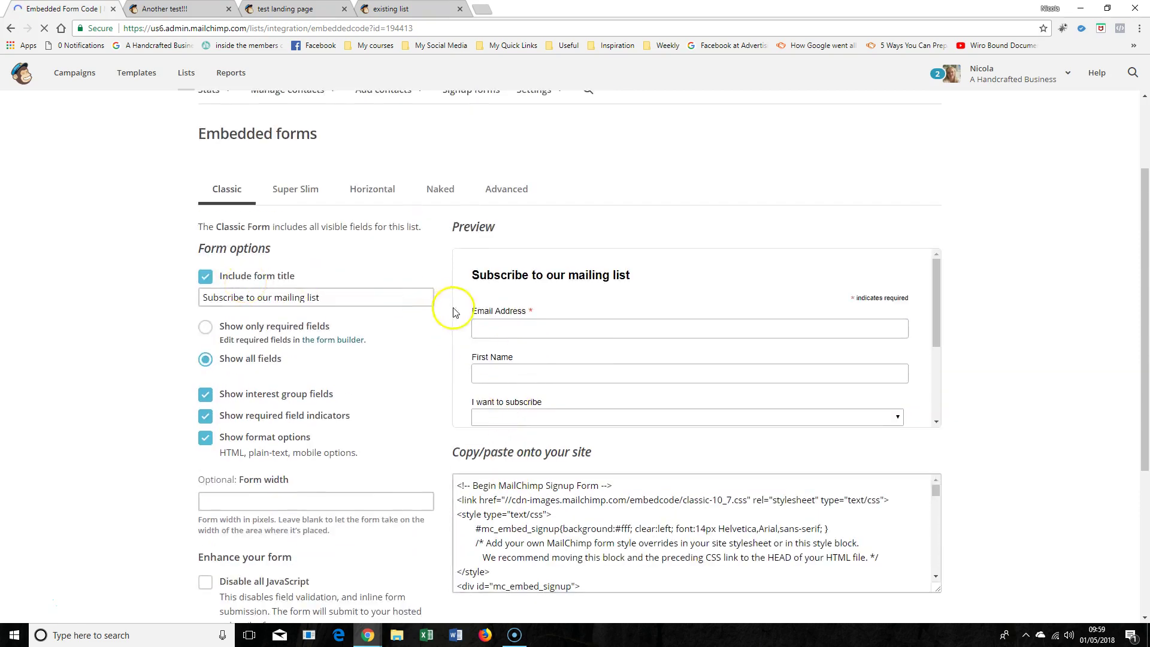
scroll(368, 227, up, 1)
scroll(361, 271, down, 1)
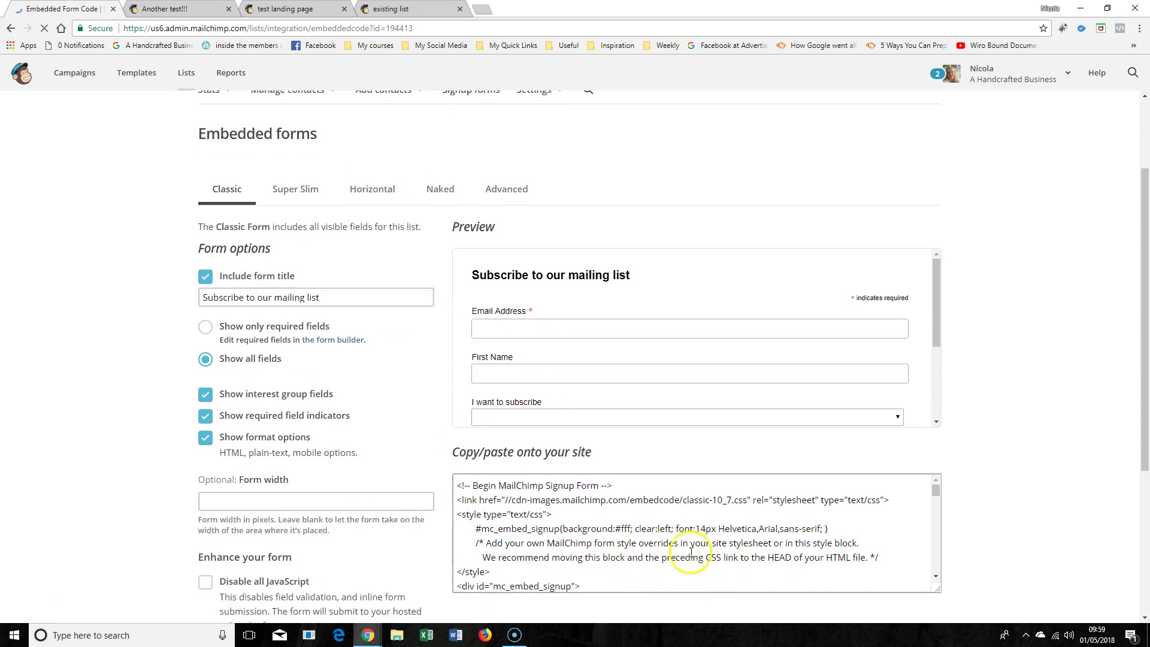
click(653, 546)
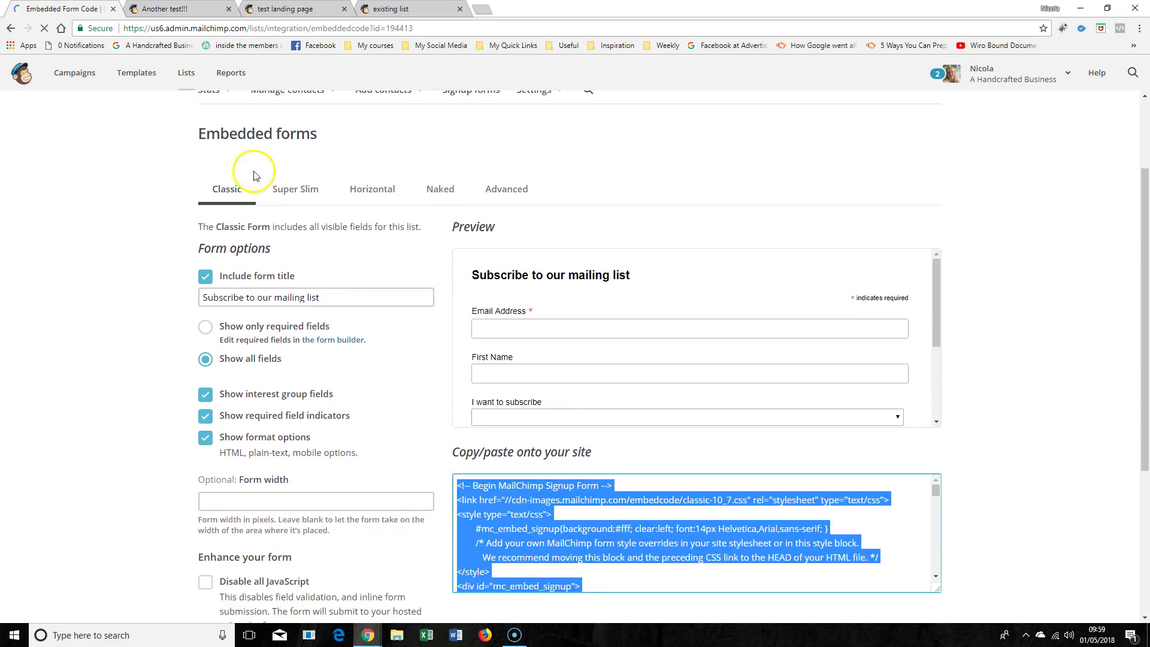
- Compare the Super Slim, Horizontal and Classic embed codes, ending on the Super Slim form
click(296, 188)
click(532, 529)
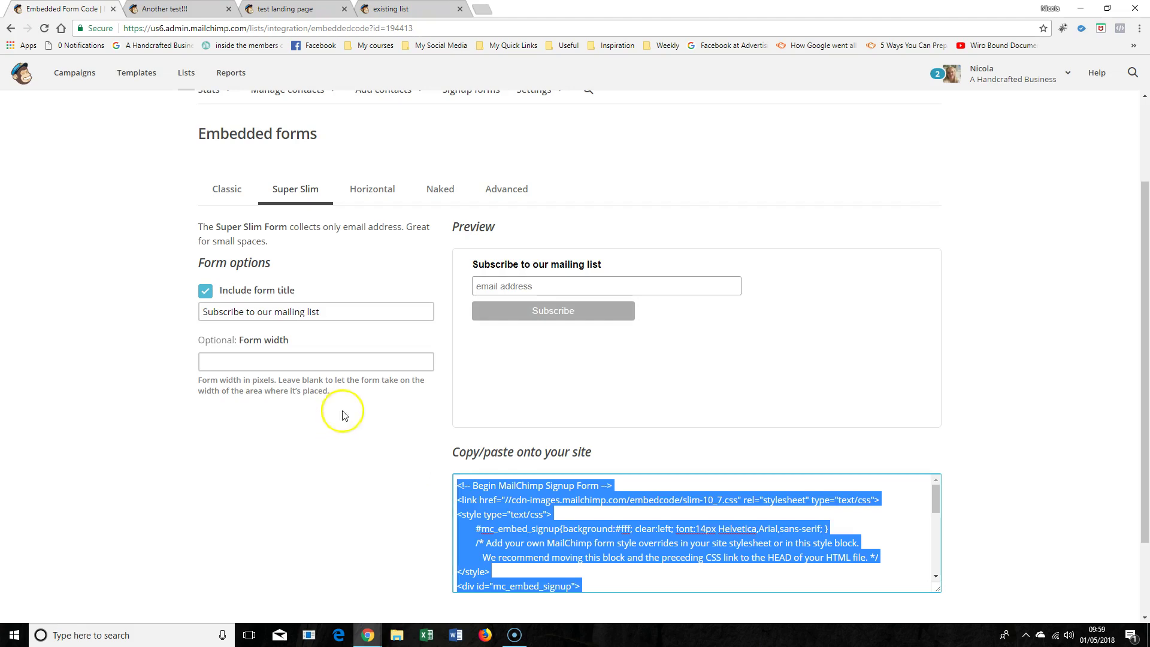
click(372, 189)
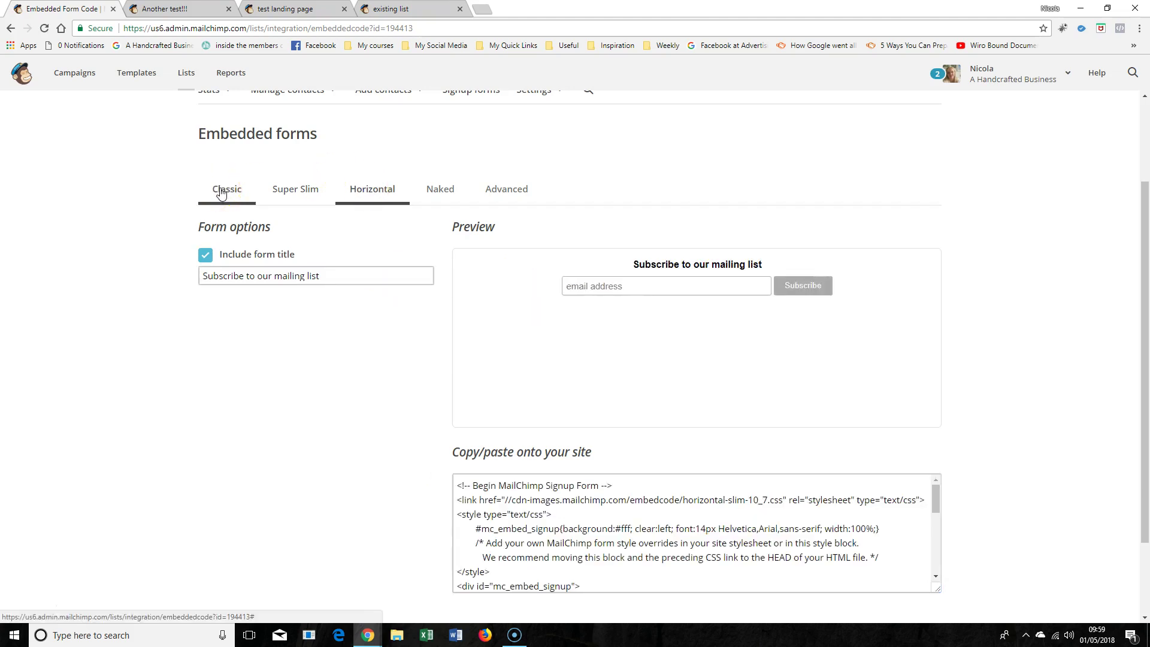
click(221, 191)
click(291, 189)
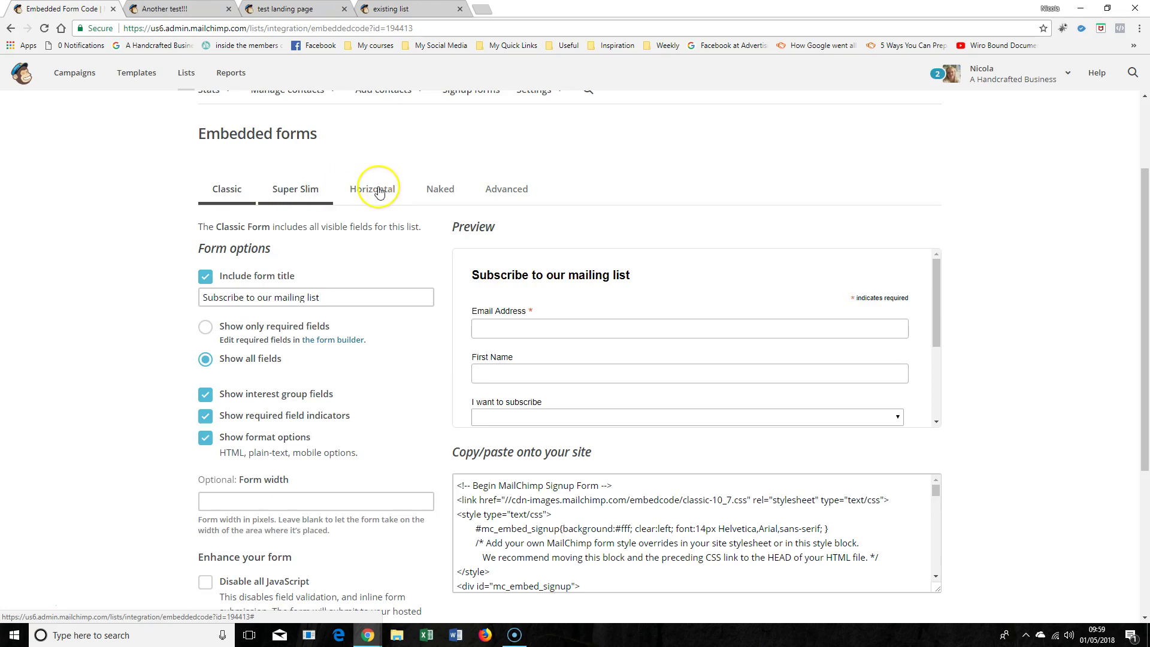
click(222, 189)
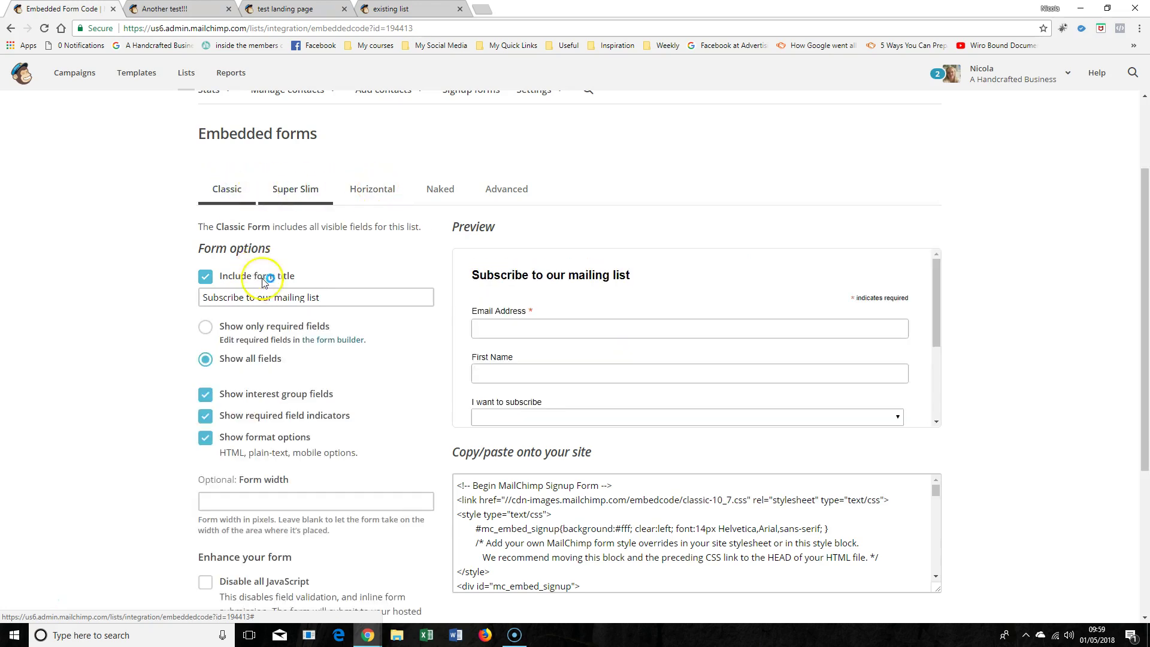
click(701, 532)
click(297, 194)
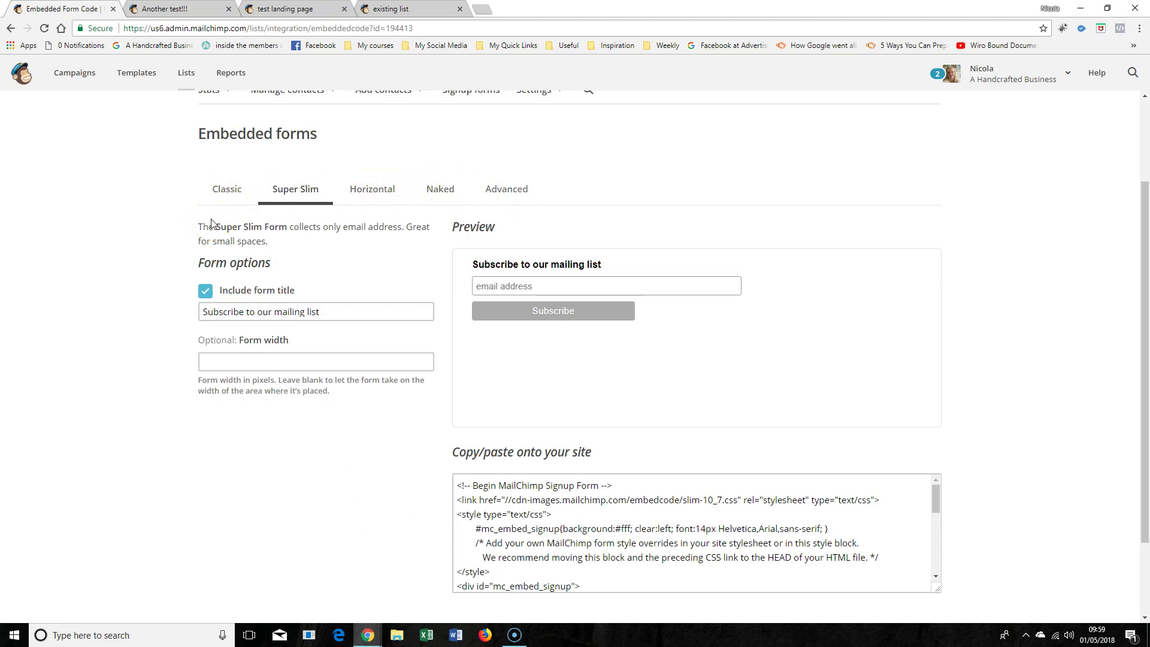
click(106, 231)
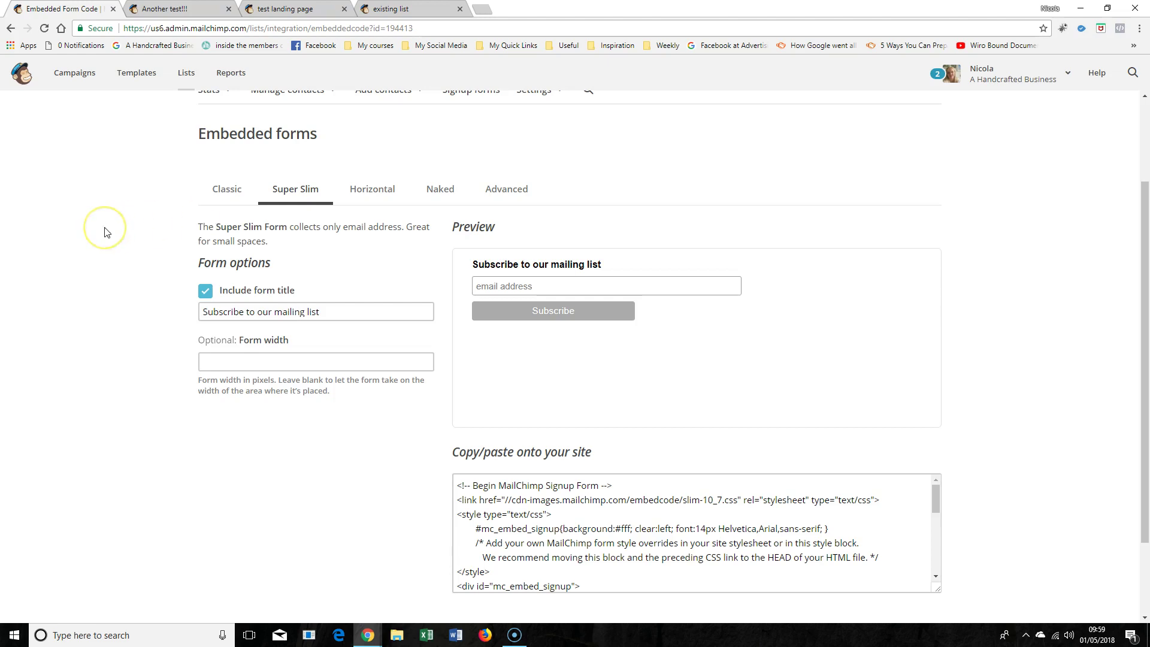